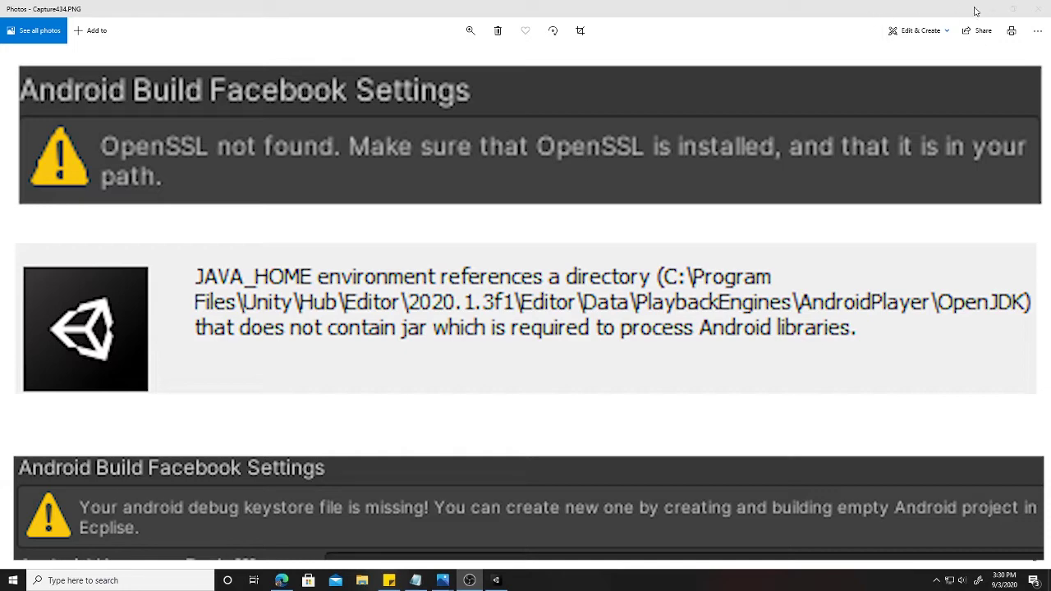
- Step through the Facebook SDK error screenshots in Photos
key(Right)
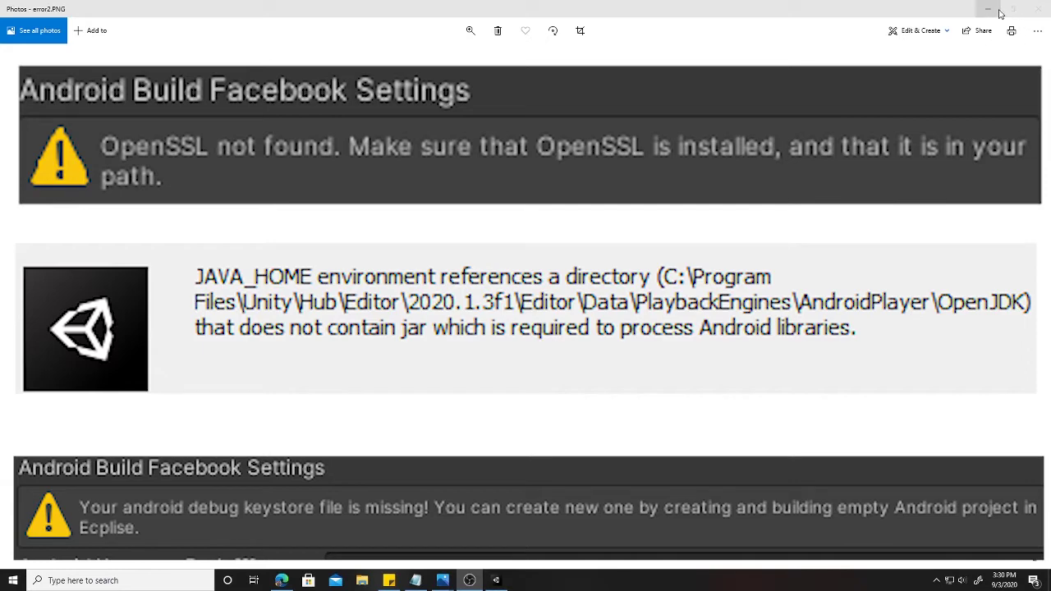
key(Right)
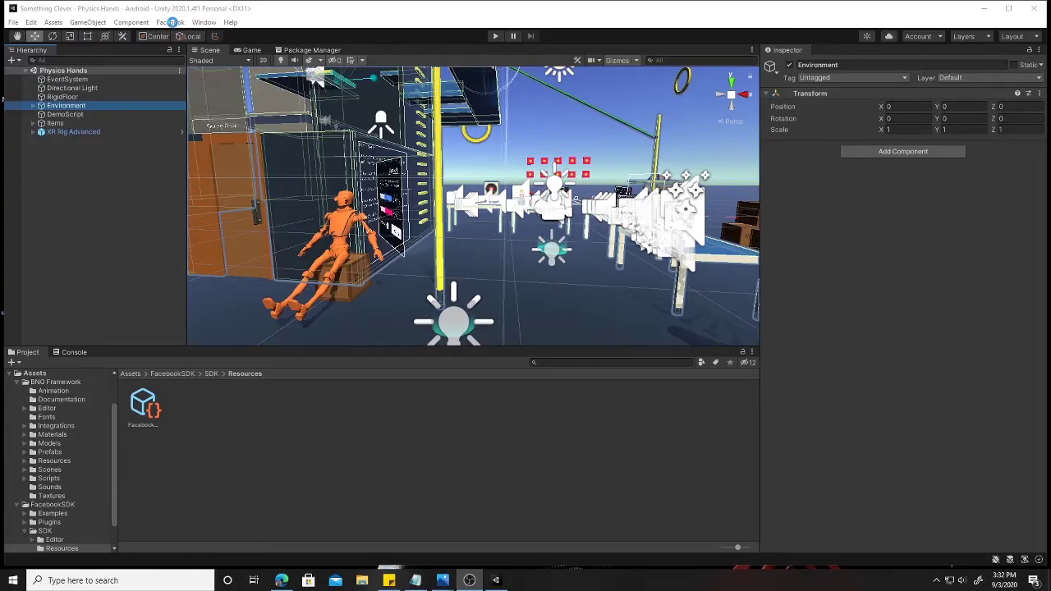
- Show the Facebook SDK settings in the Inspector, revealing the missing debug keystore warning
click(172, 22)
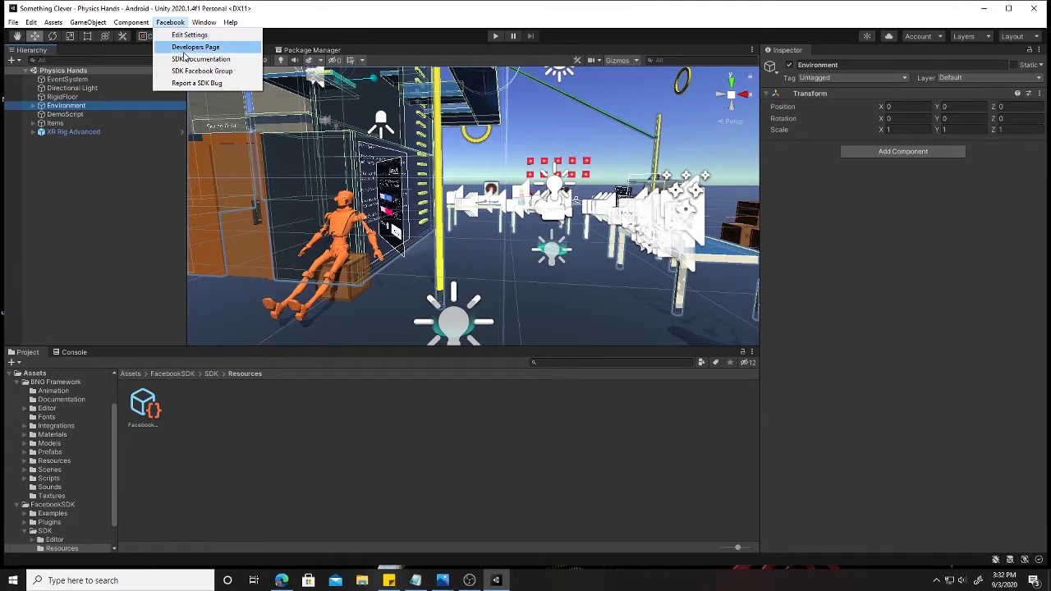
click(178, 35)
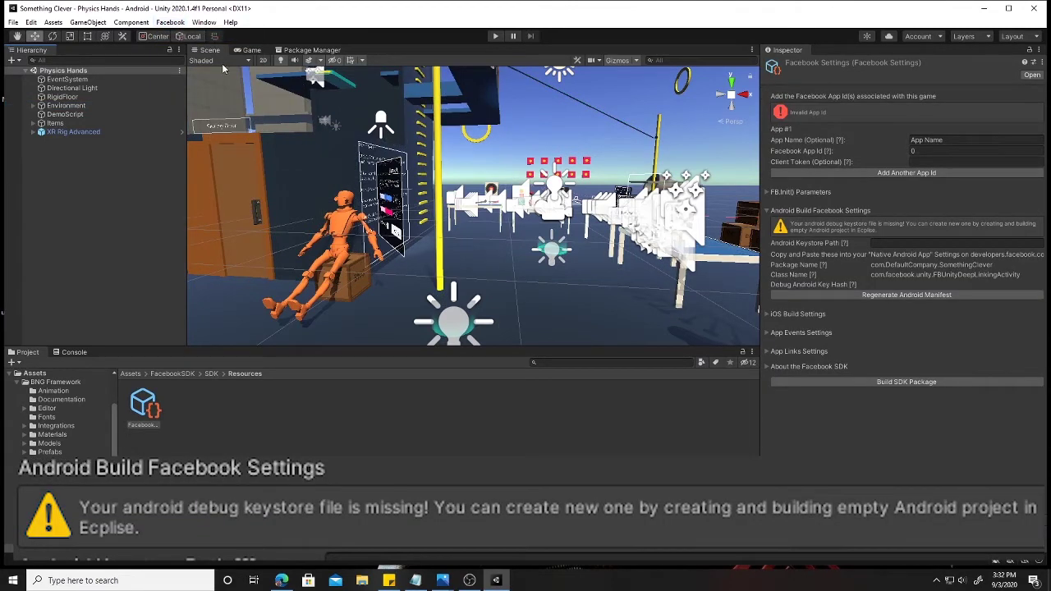
click(171, 24)
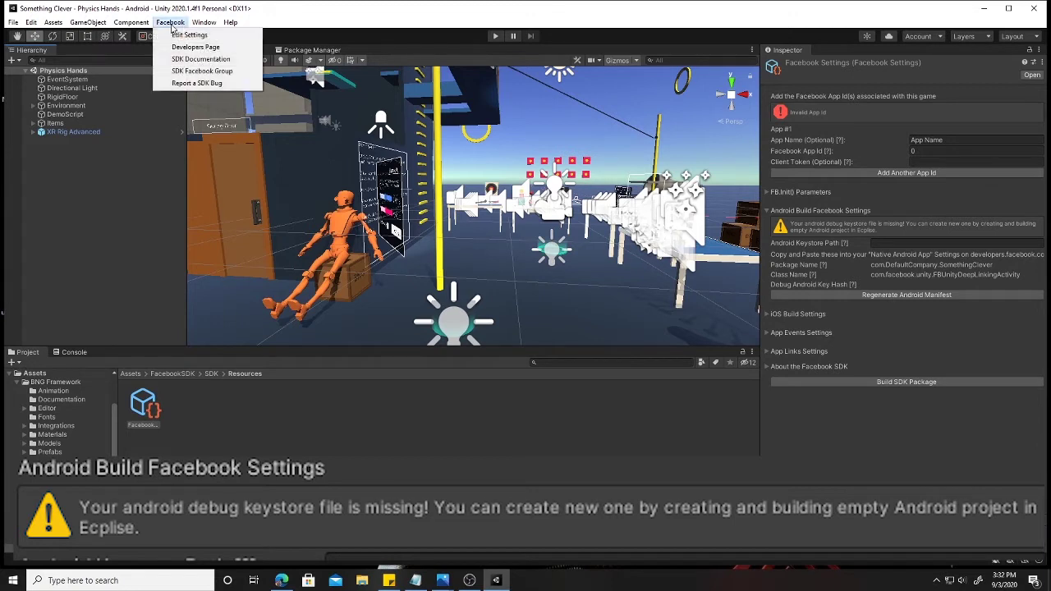
- Browse File Explorer to C:\Users\<user>\.android to check for a debug keystore
click(362, 583)
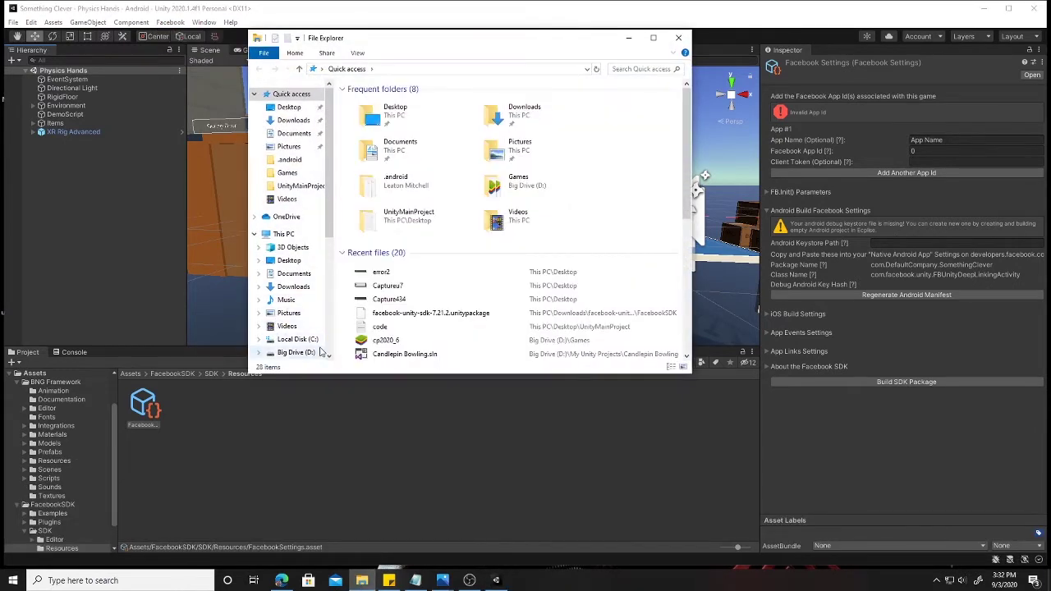
click(296, 339)
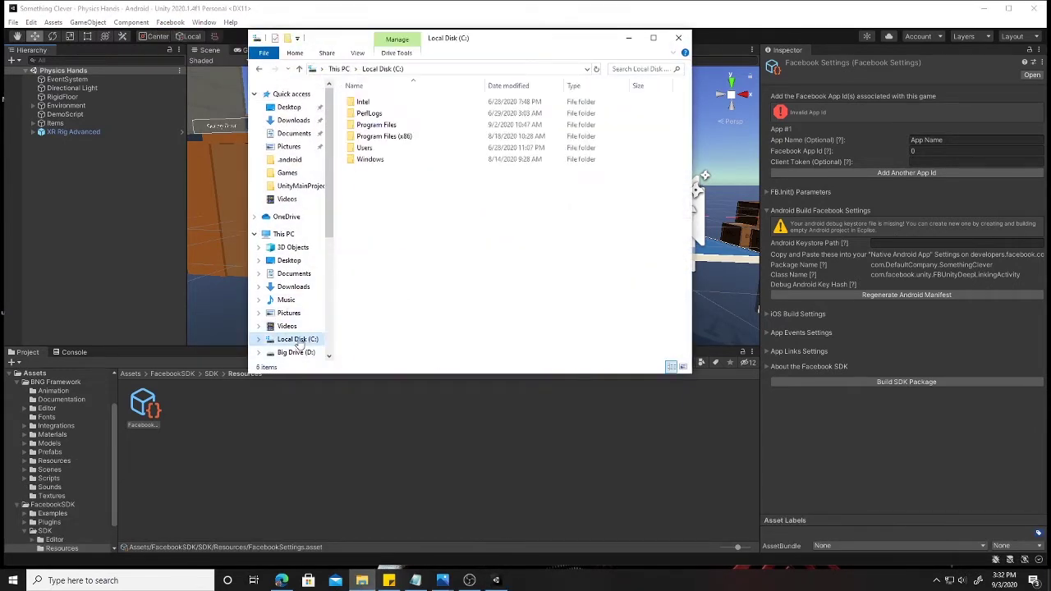
double_click(364, 147)
double_click(366, 102)
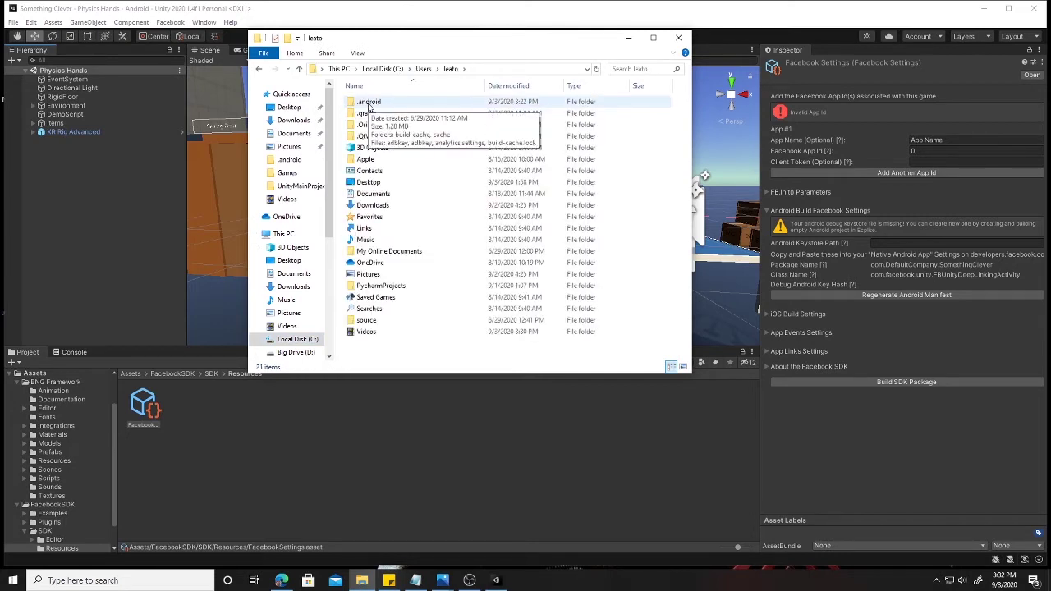
double_click(369, 103)
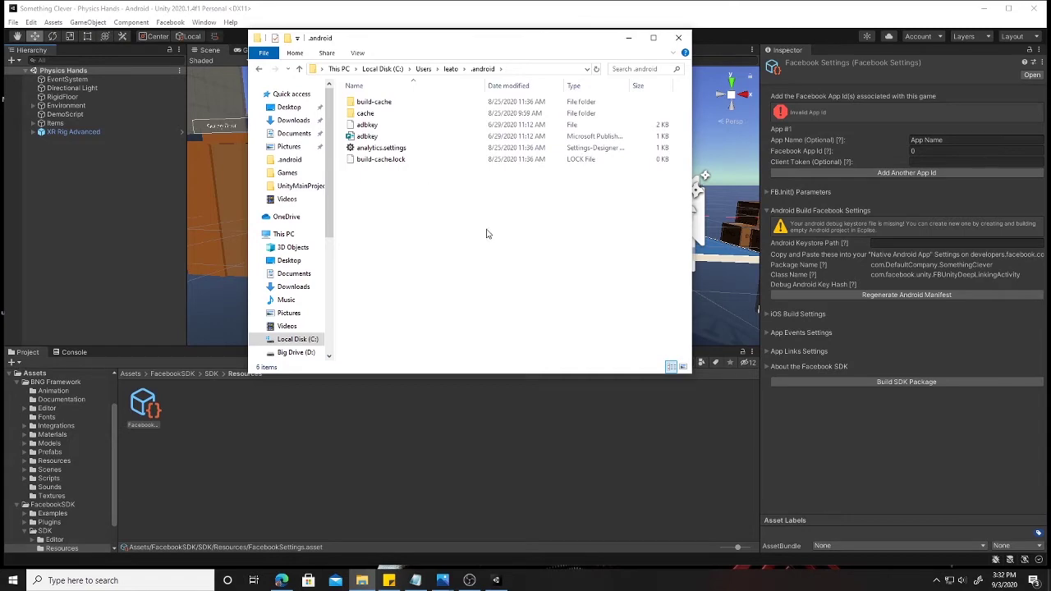
- Open the Android Player Settings from Build Settings and expand Publishing Settings
click(628, 38)
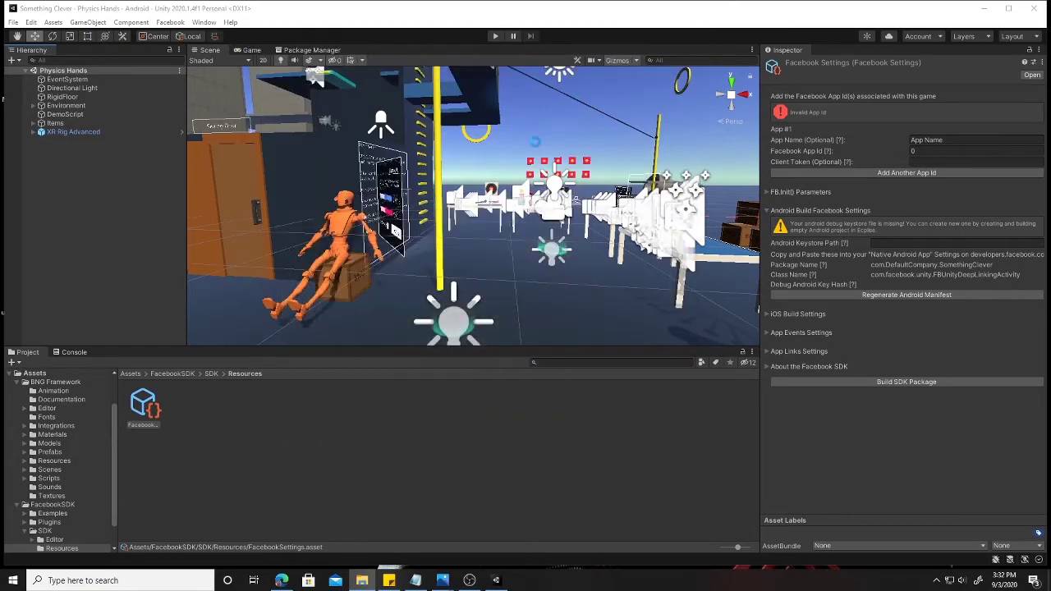
click(13, 22)
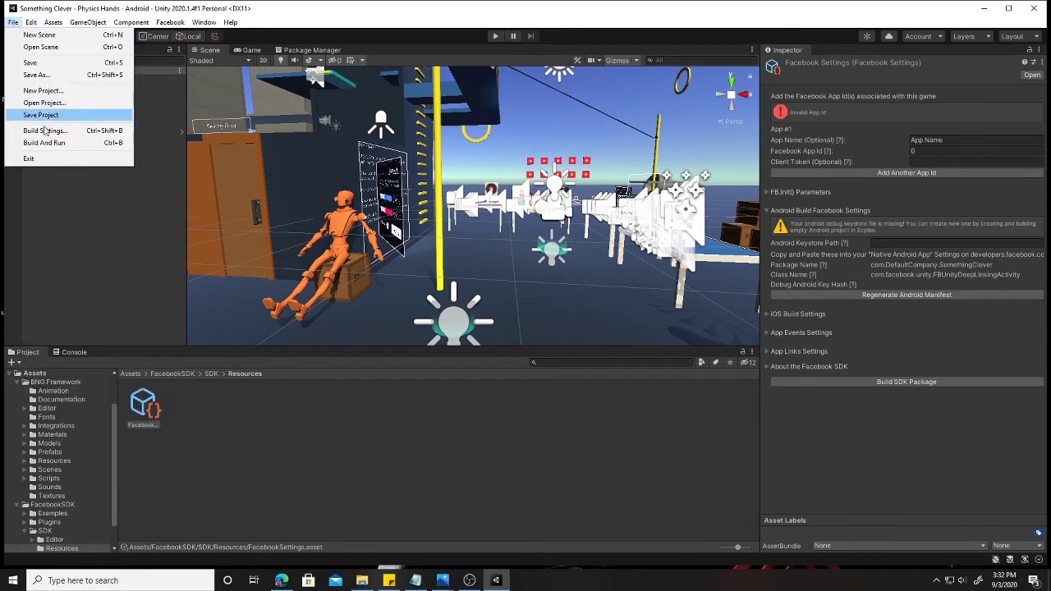
click(44, 131)
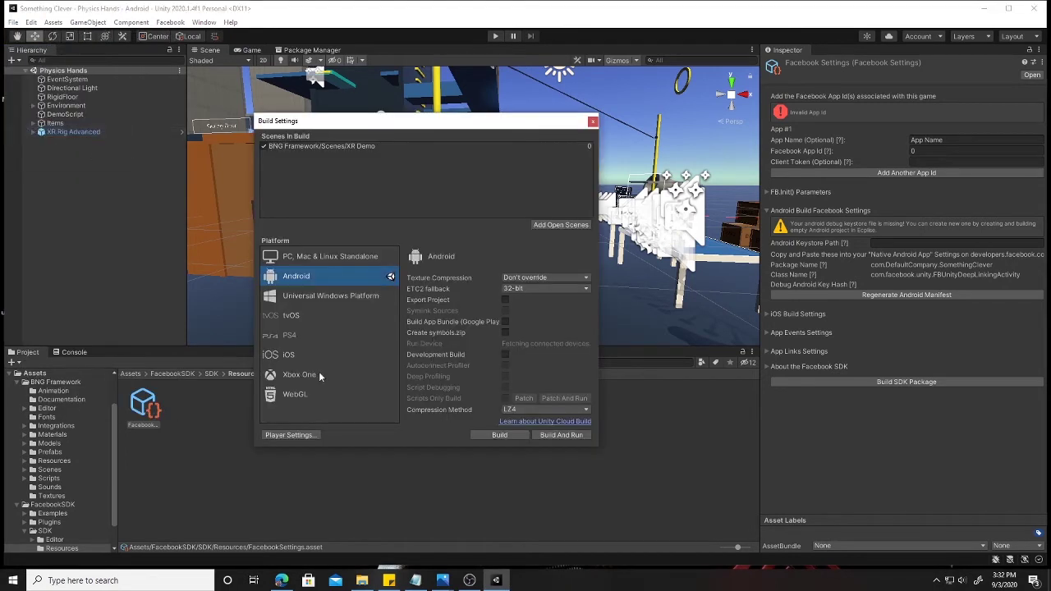
click(292, 435)
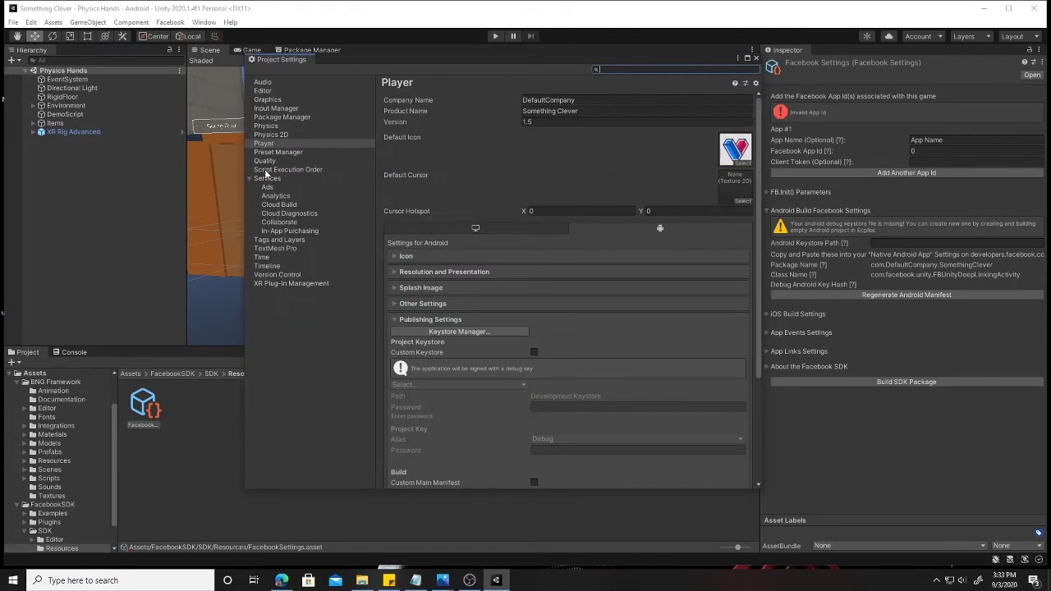
click(269, 146)
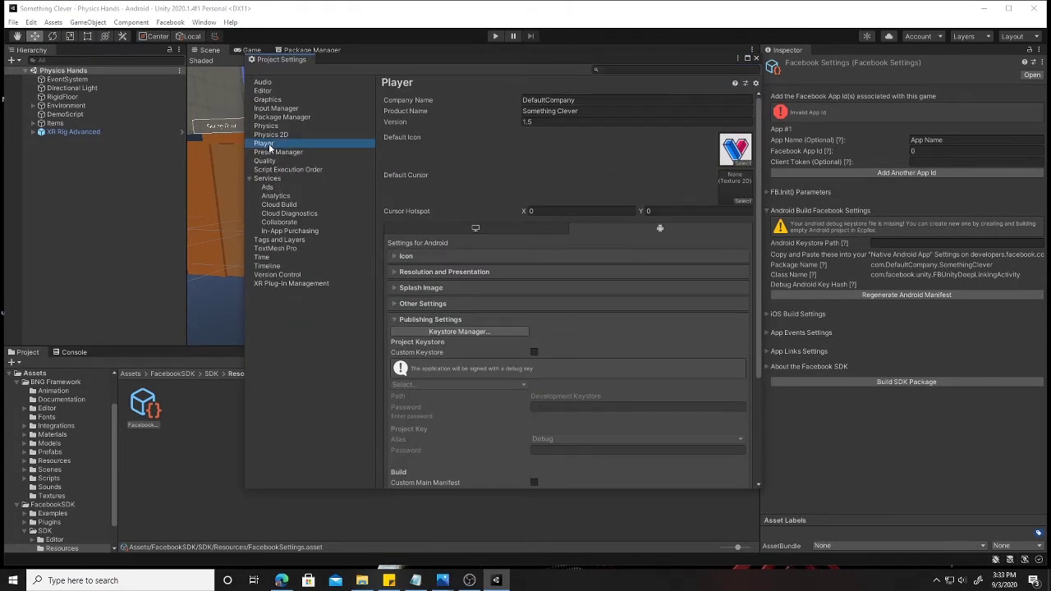
click(400, 320)
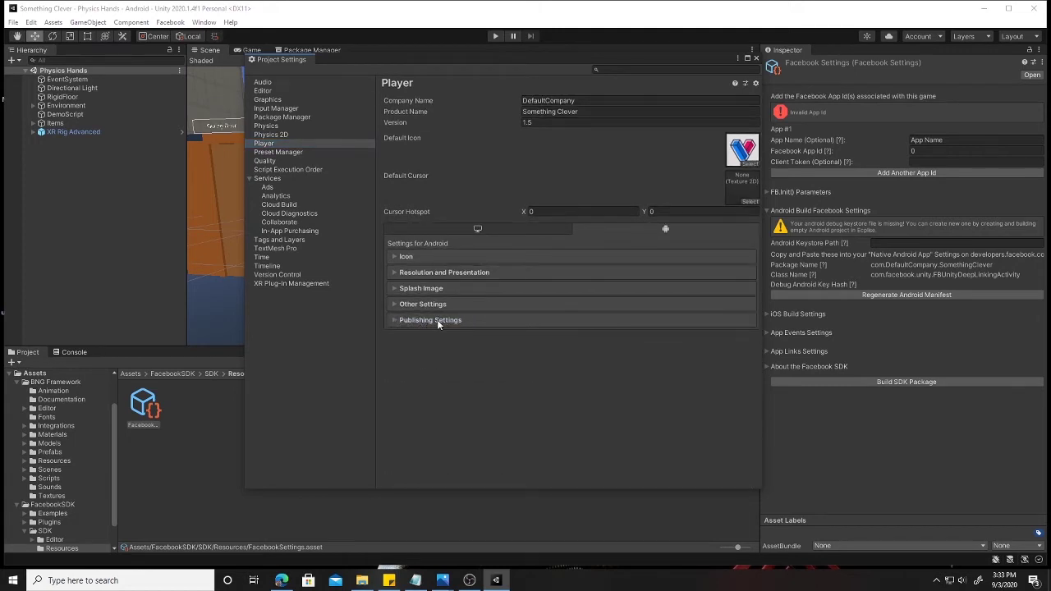
click(430, 321)
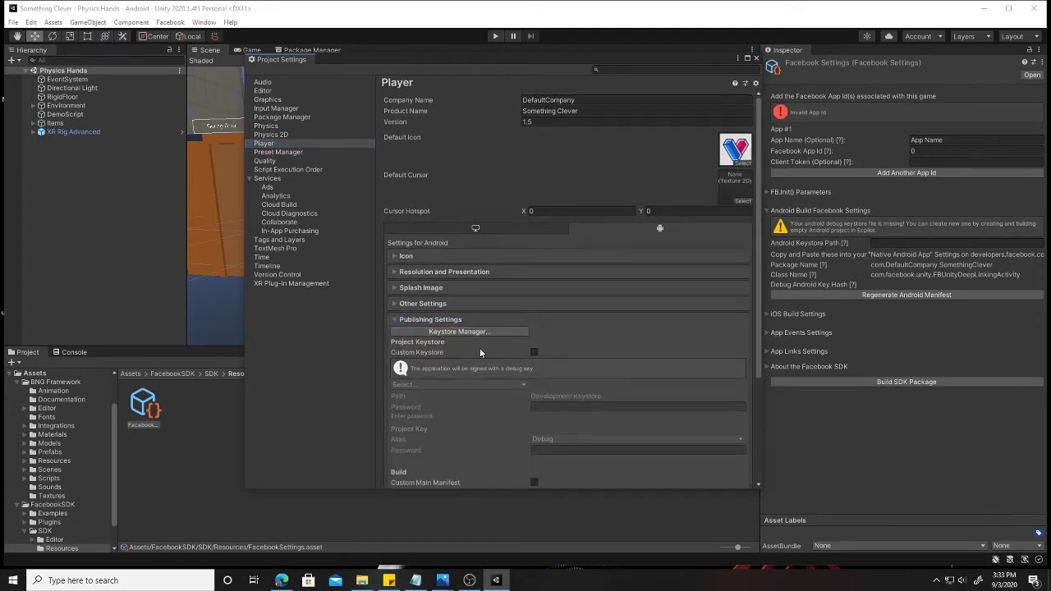
- In the Keystore Manager, start creating a new keystore in a dedicated location
click(468, 333)
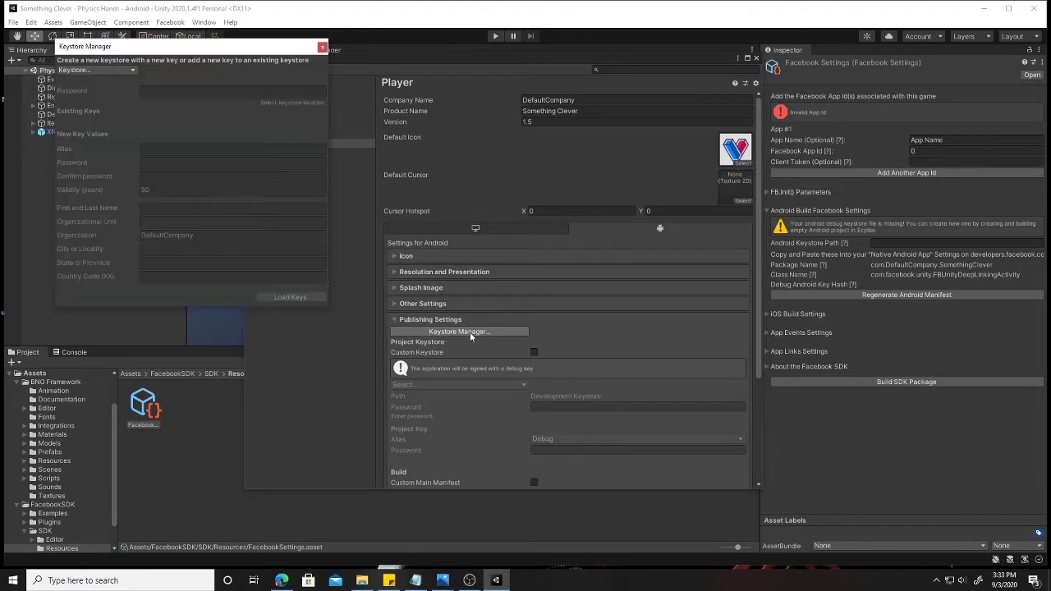
click(133, 75)
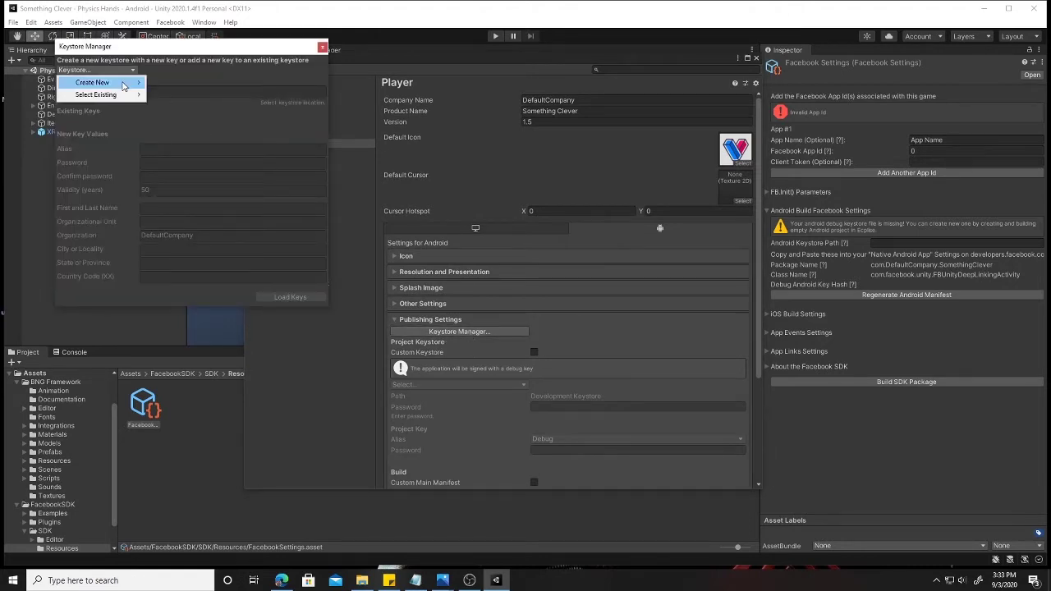
mouse_move(122, 85)
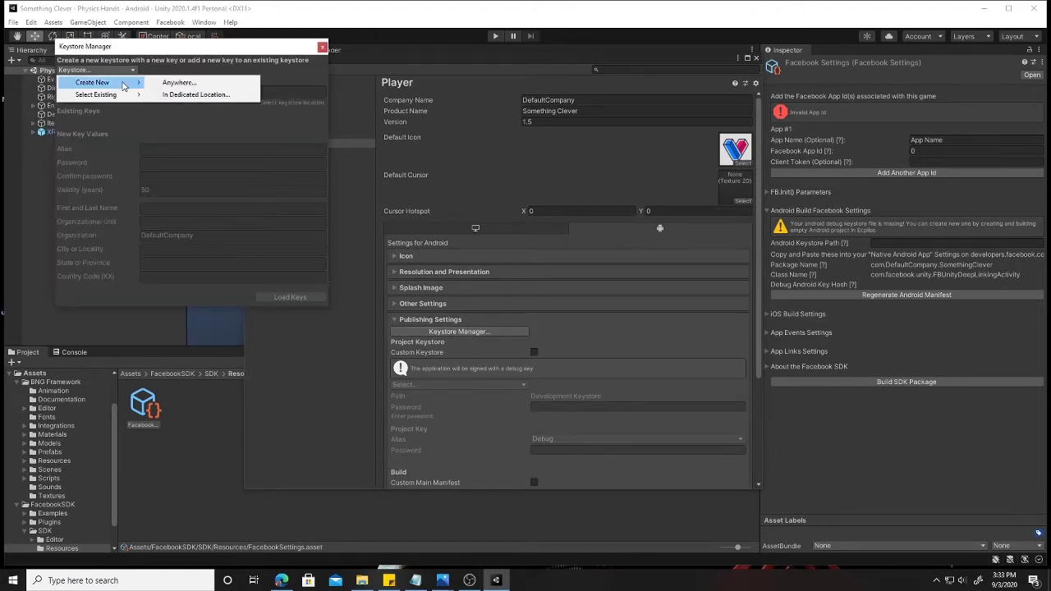
click(194, 94)
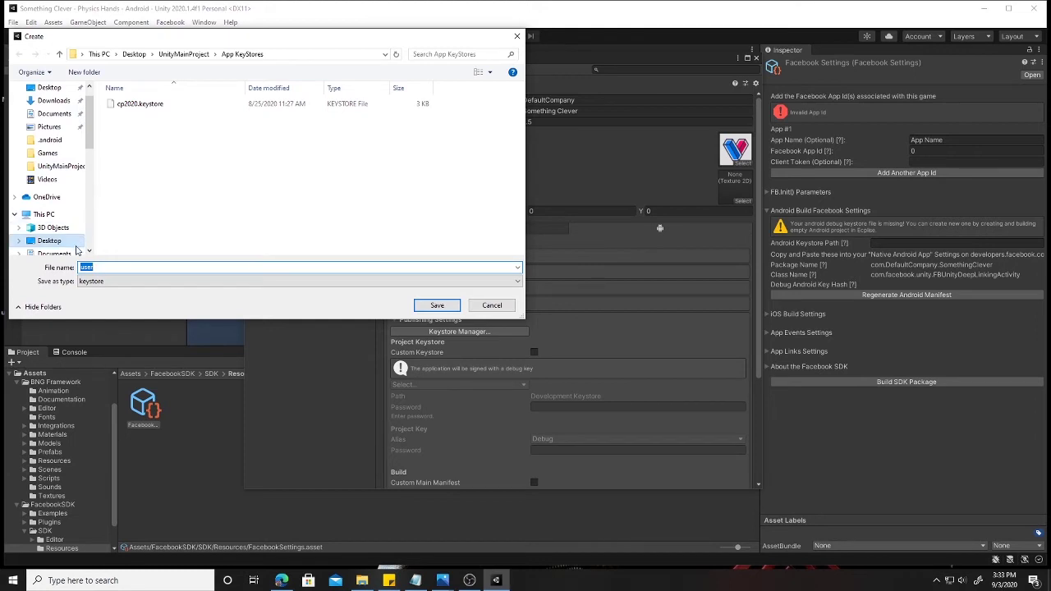
- Save the new keystore as debug in the C:\Users\<user>\.android folder
click(49, 242)
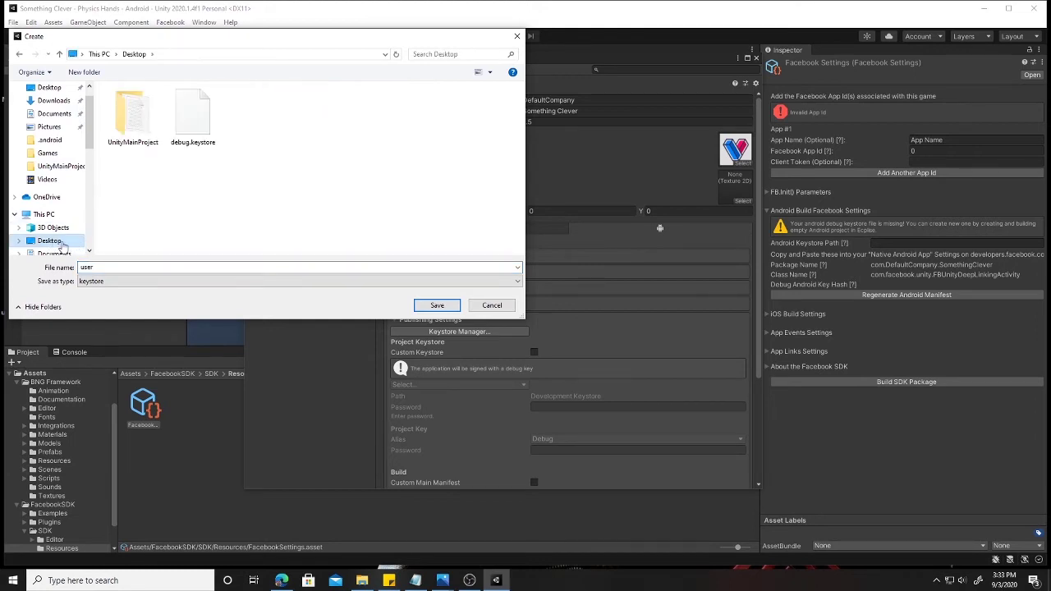
click(134, 265)
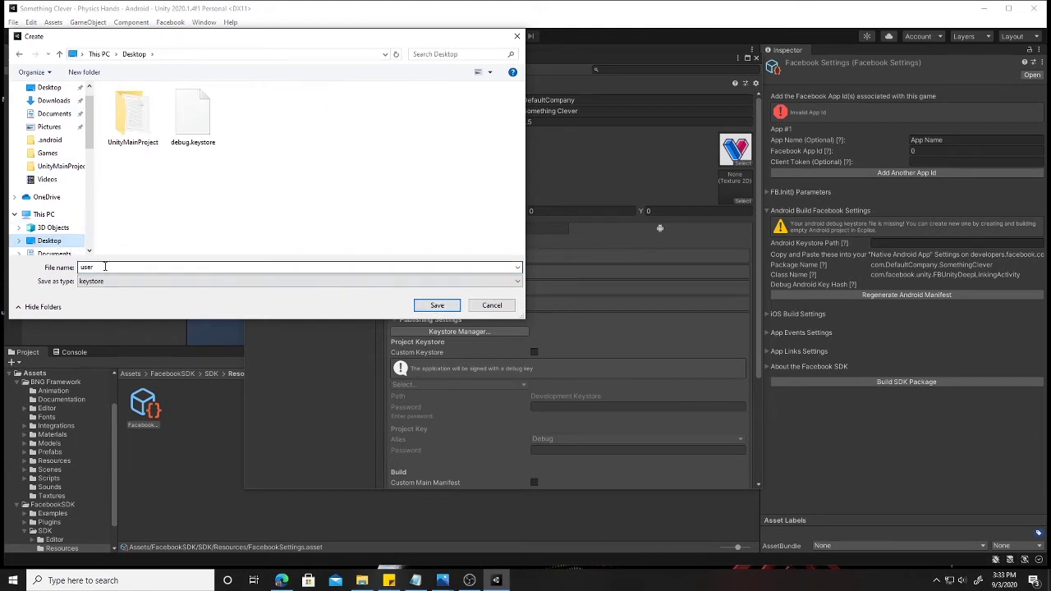
drag(113, 268, 57, 265)
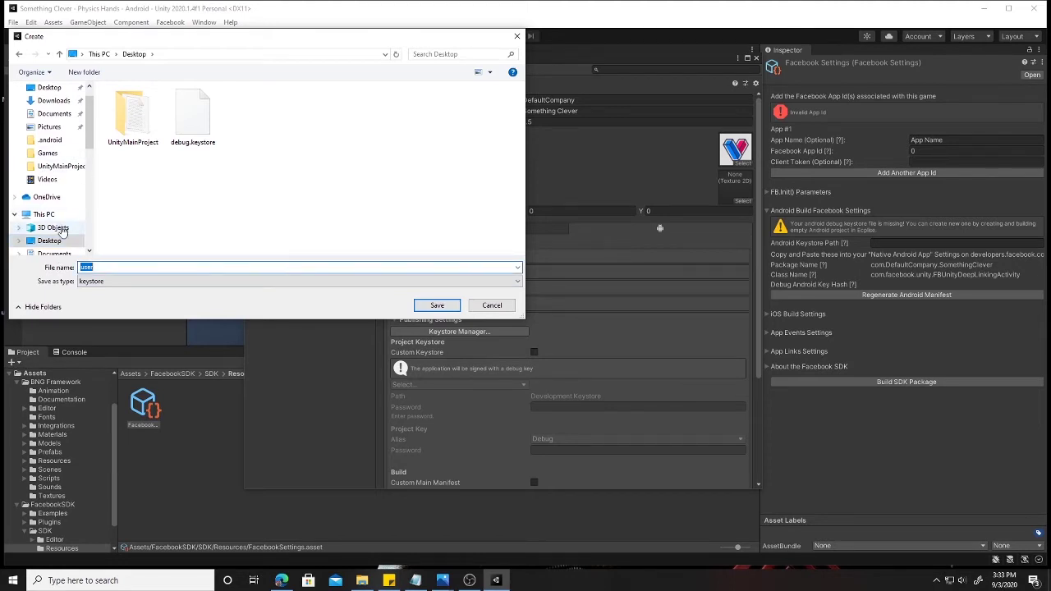
scroll(62, 192, down, 3)
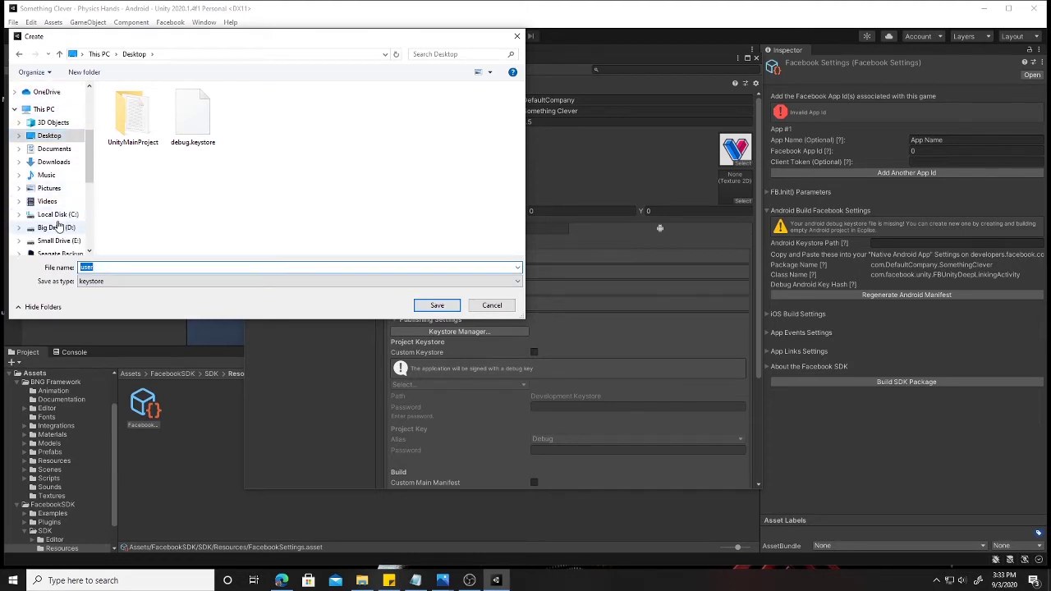
click(56, 217)
double_click(125, 150)
click(128, 105)
double_click(128, 105)
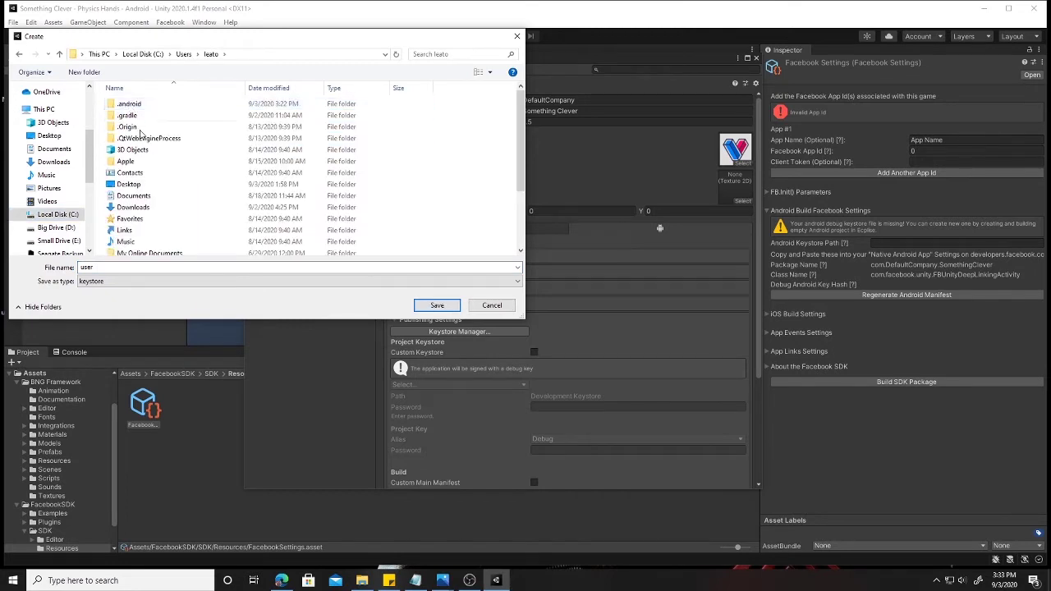
double_click(130, 106)
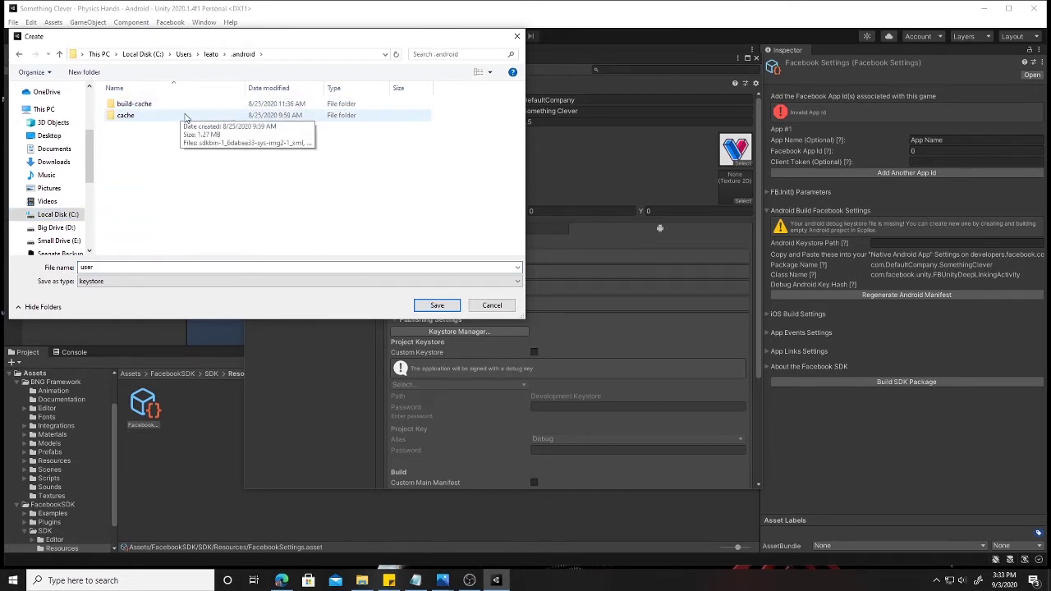
double_click(171, 267)
text(debug)
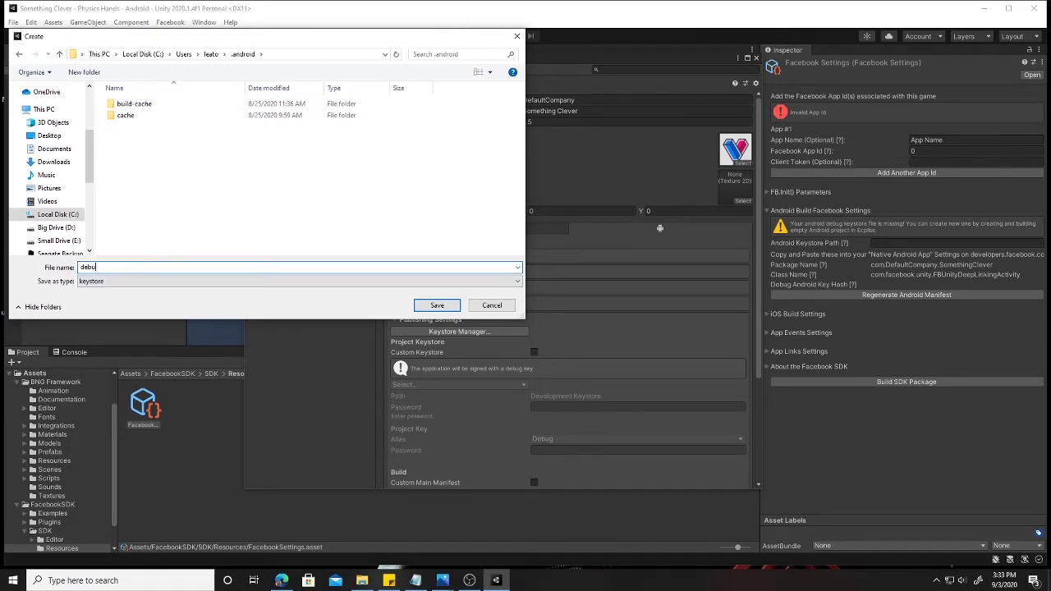
click(437, 304)
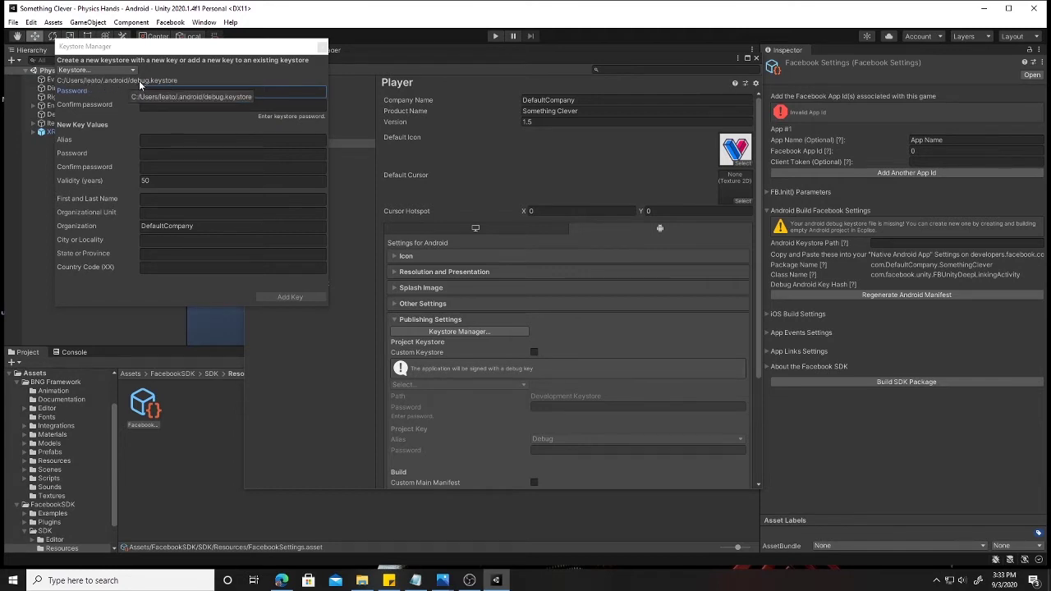
- Enter and confirm the new keystore's password
click(164, 91)
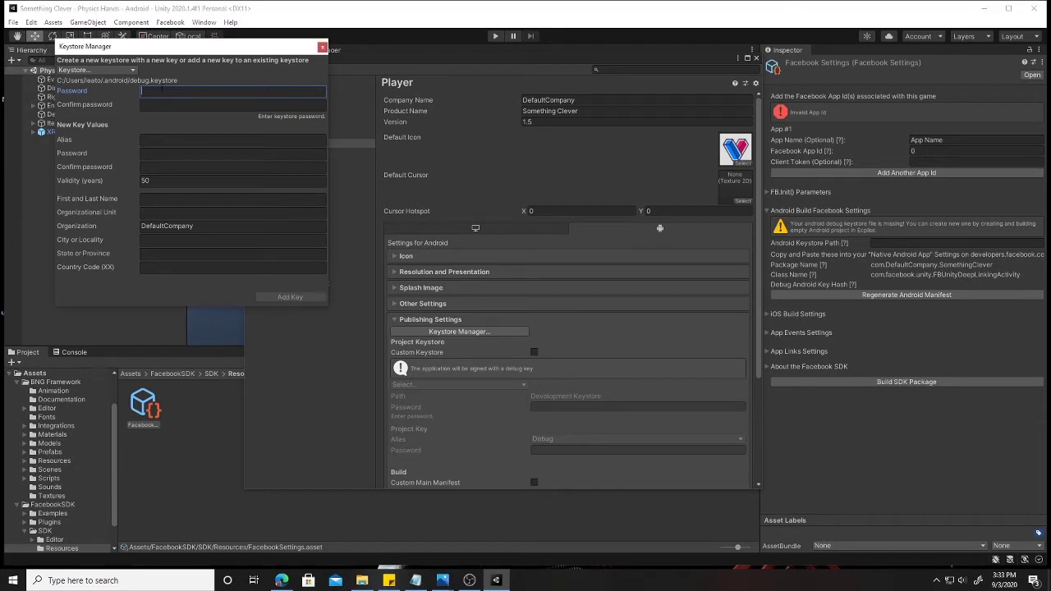
text(******)
click(177, 105)
text(*)
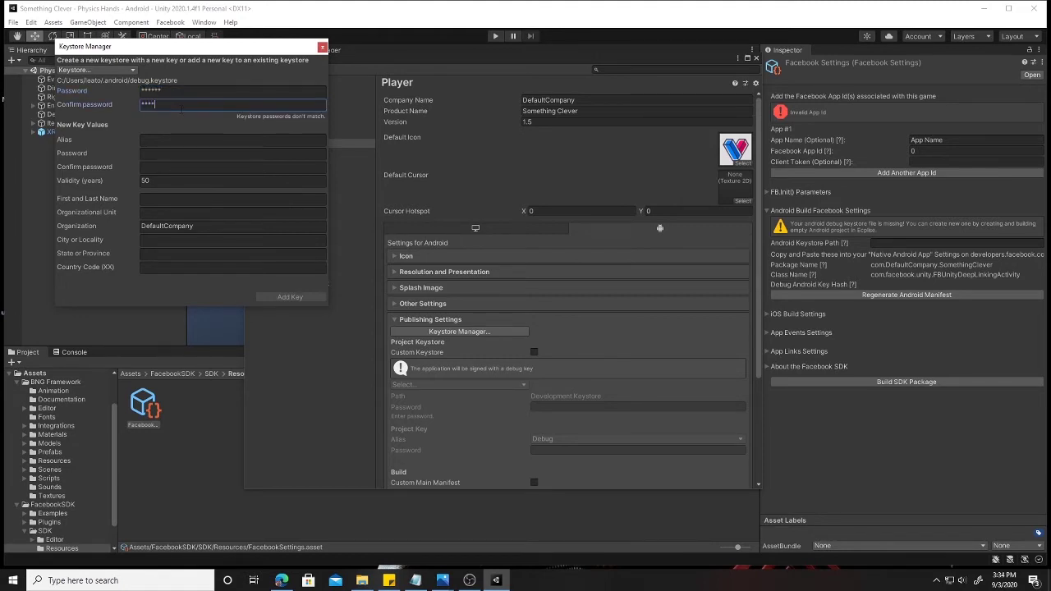
text(**)
- Add a key with alias demo and its password, then acknowledge the creation message
click(155, 141)
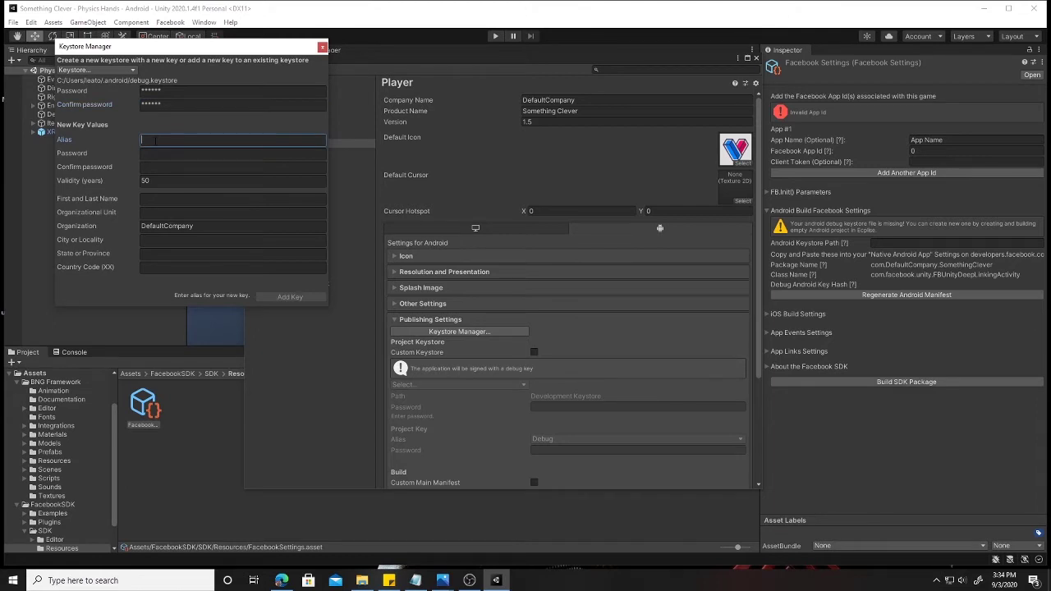
text(demo)
click(153, 156)
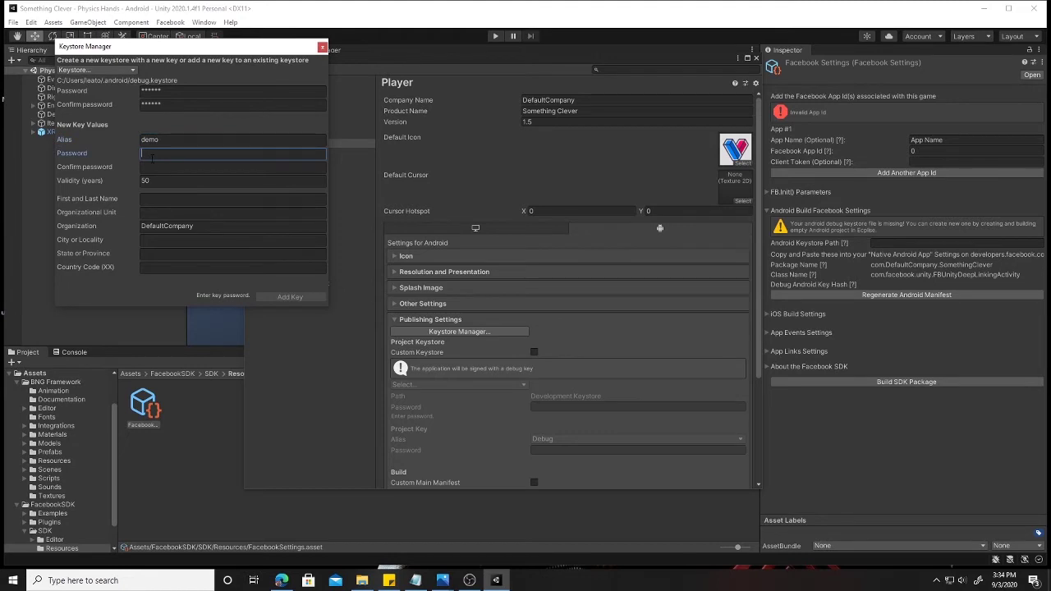
text(******)
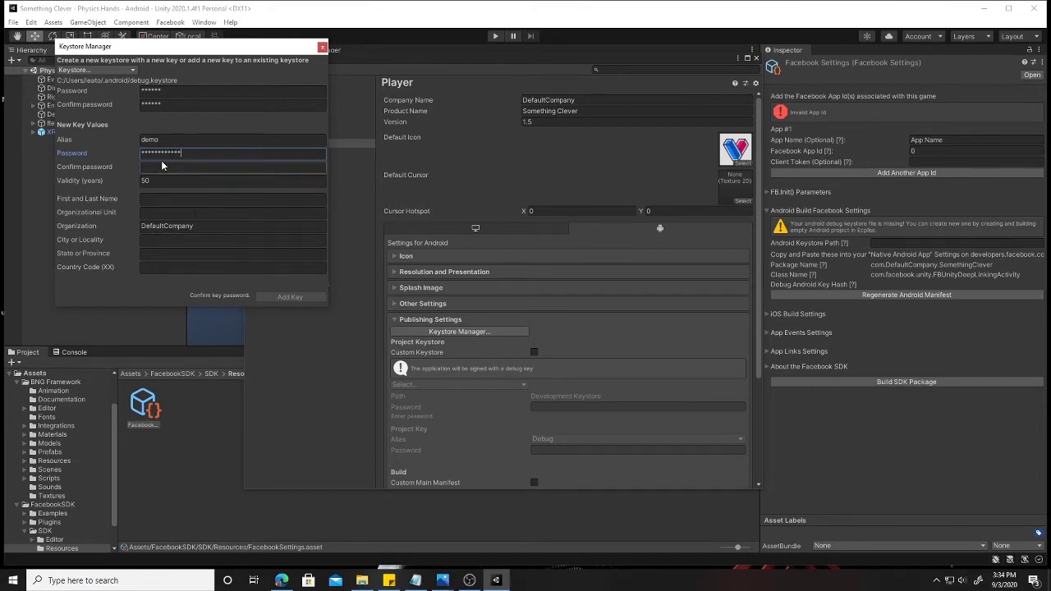
key(ctrl+a)
text(******)
key(Tab)
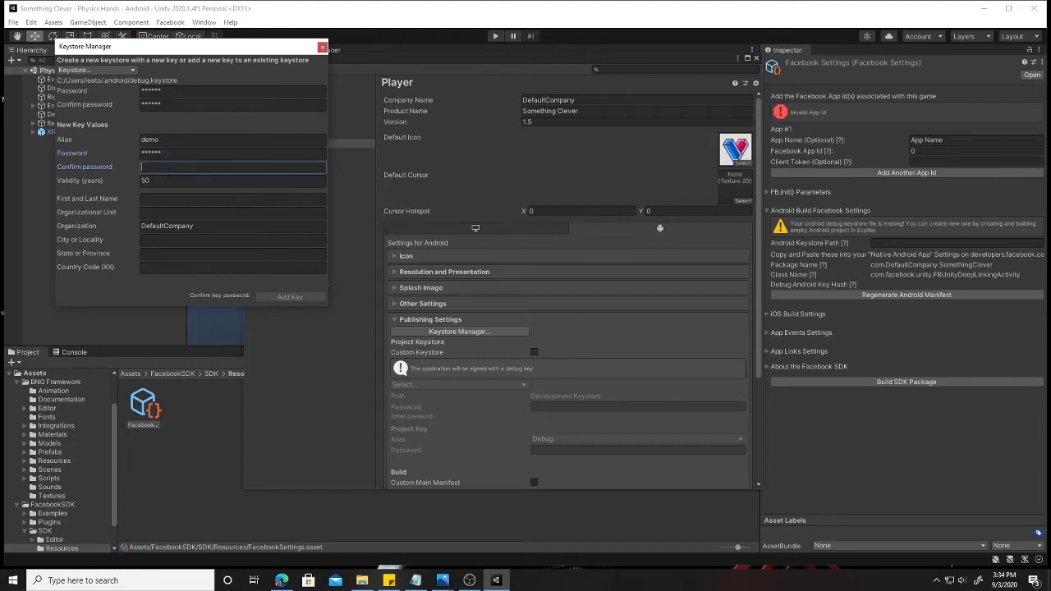
text(******)
key(Tab)
key(Tab)
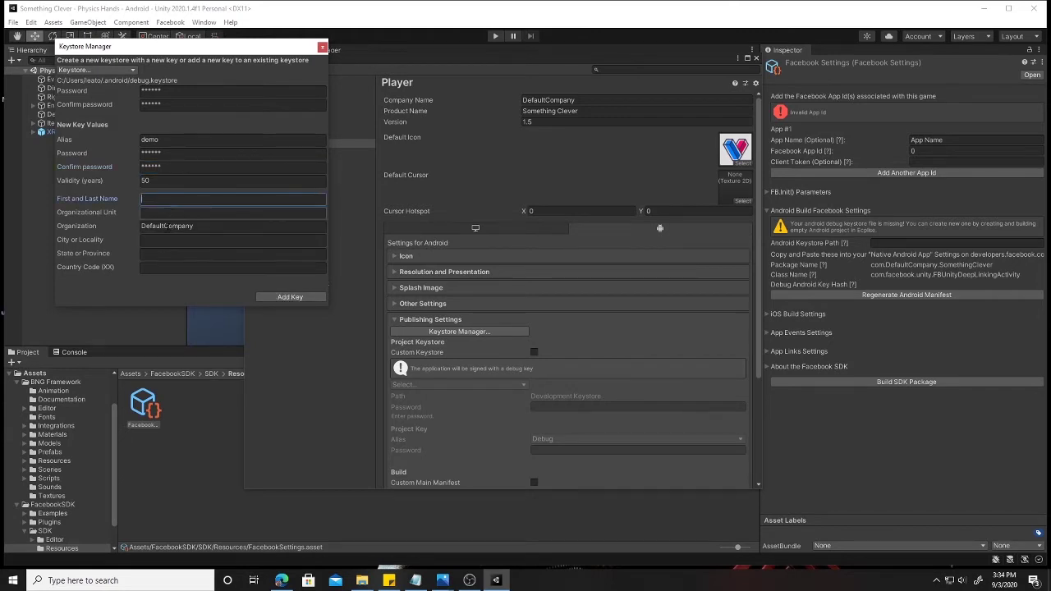
click(281, 298)
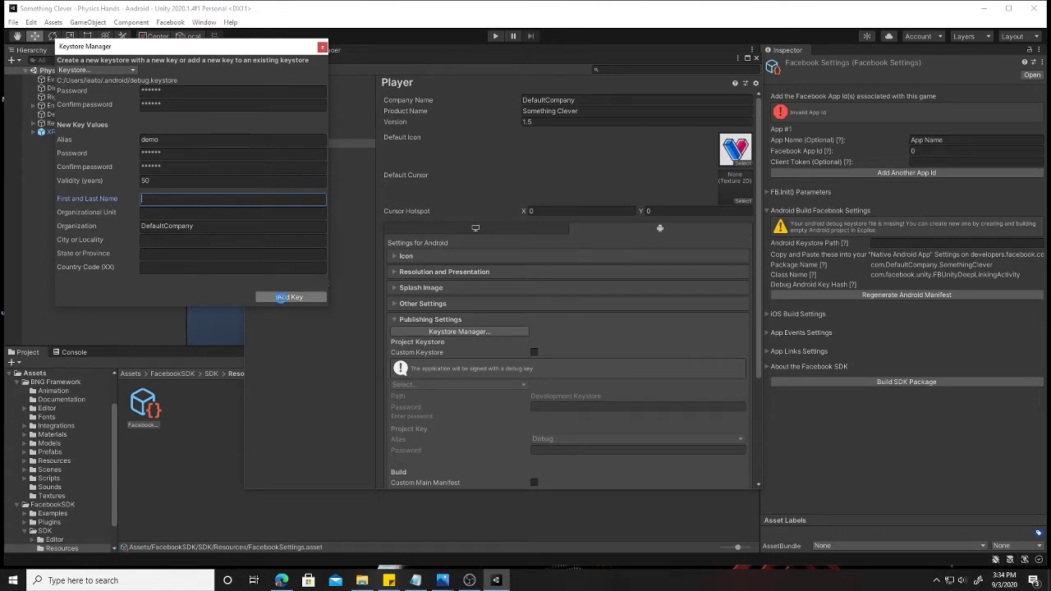
click(561, 315)
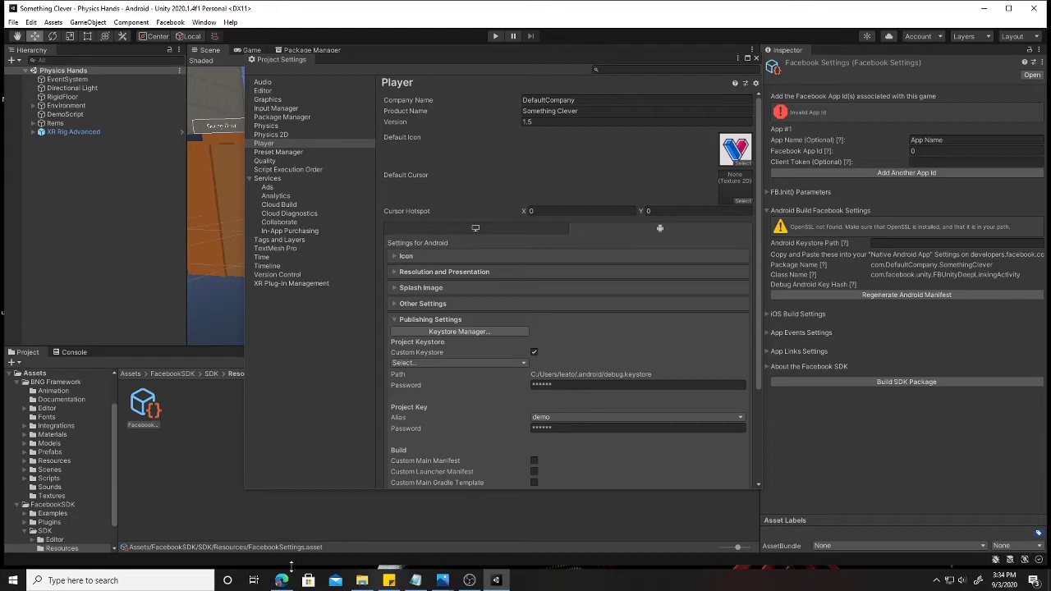
- Close the .android Explorer window, Project Settings and Build Settings
click(361, 580)
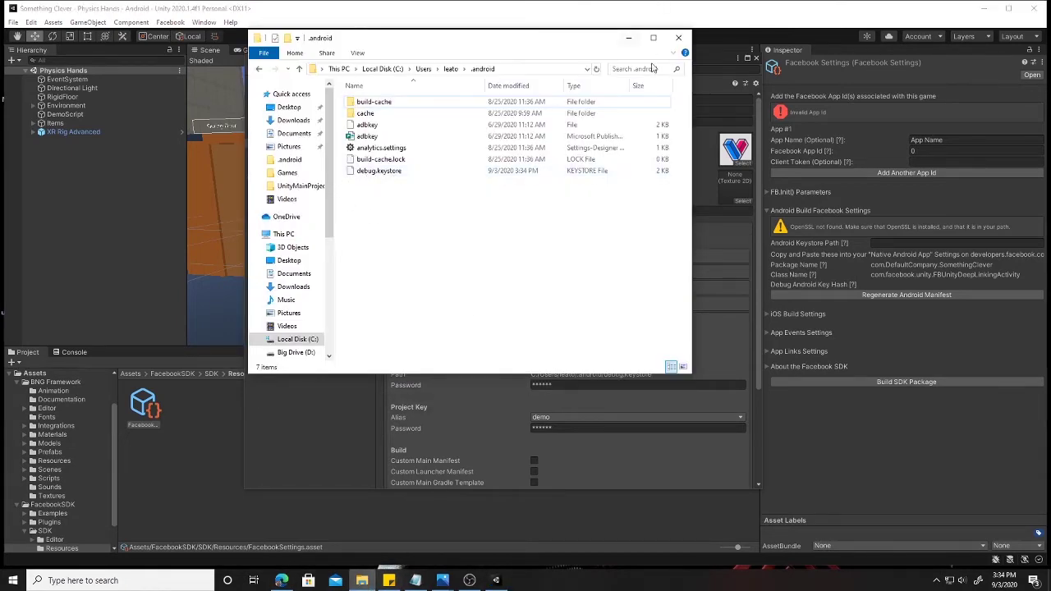
click(678, 37)
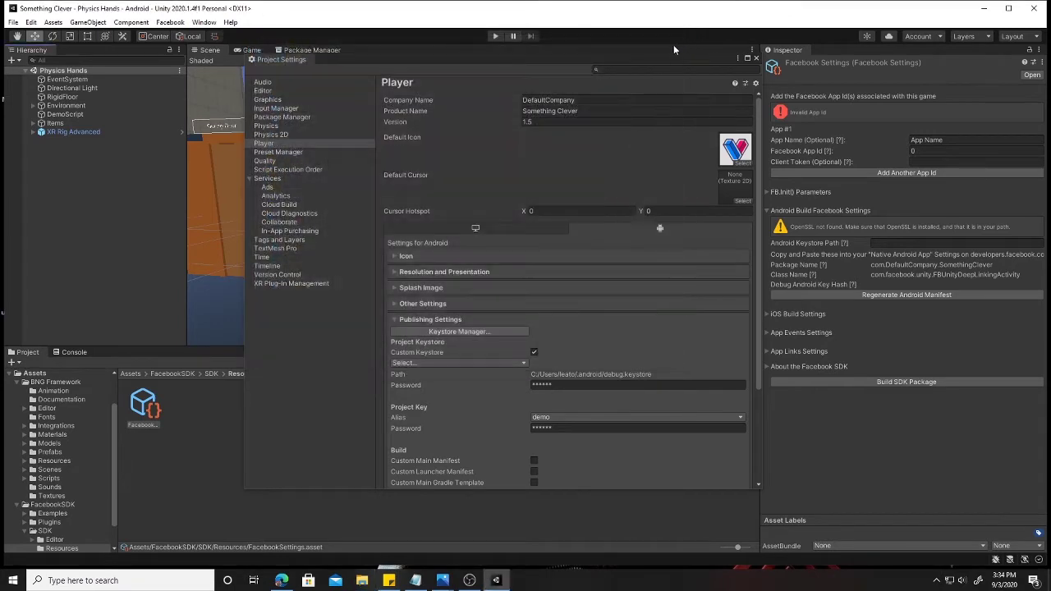
click(756, 58)
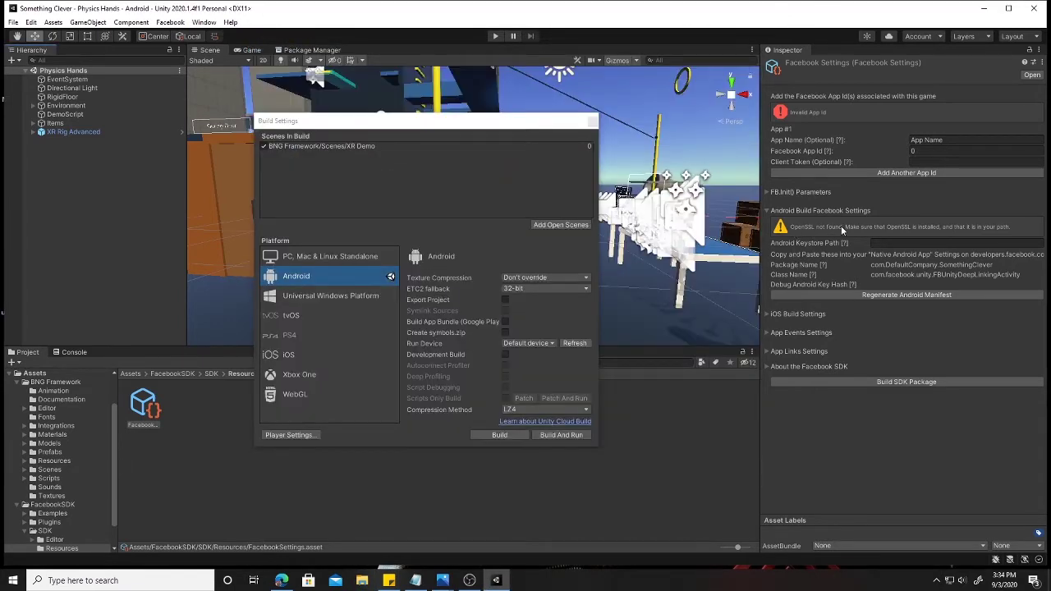
click(592, 121)
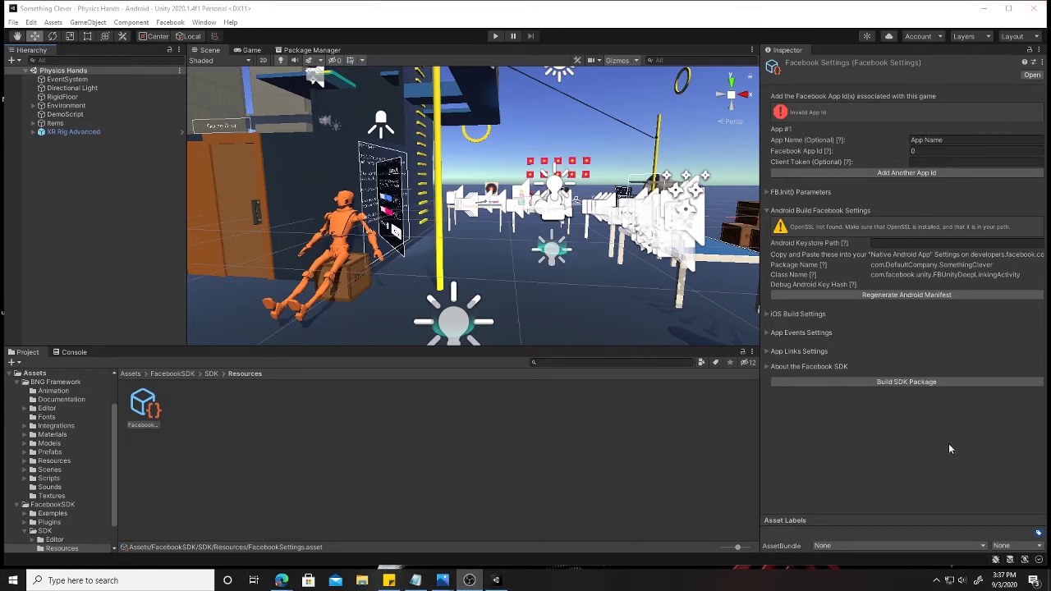
click(936, 579)
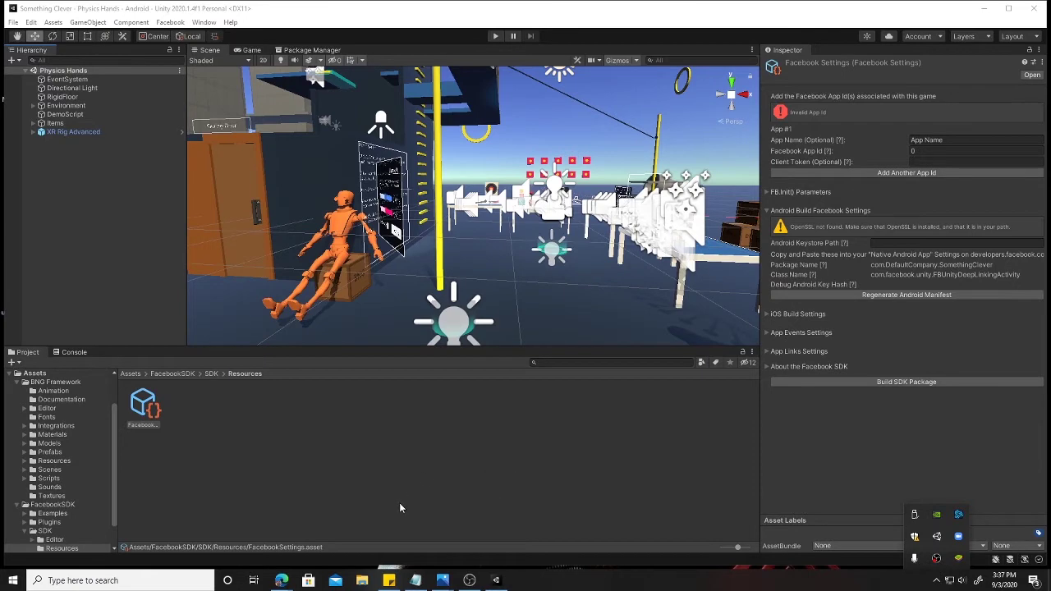
- On the Edge OpenSSL download page, pick the Win64 OpenSSL v1.1.1g Light installer
mouse_move(281, 580)
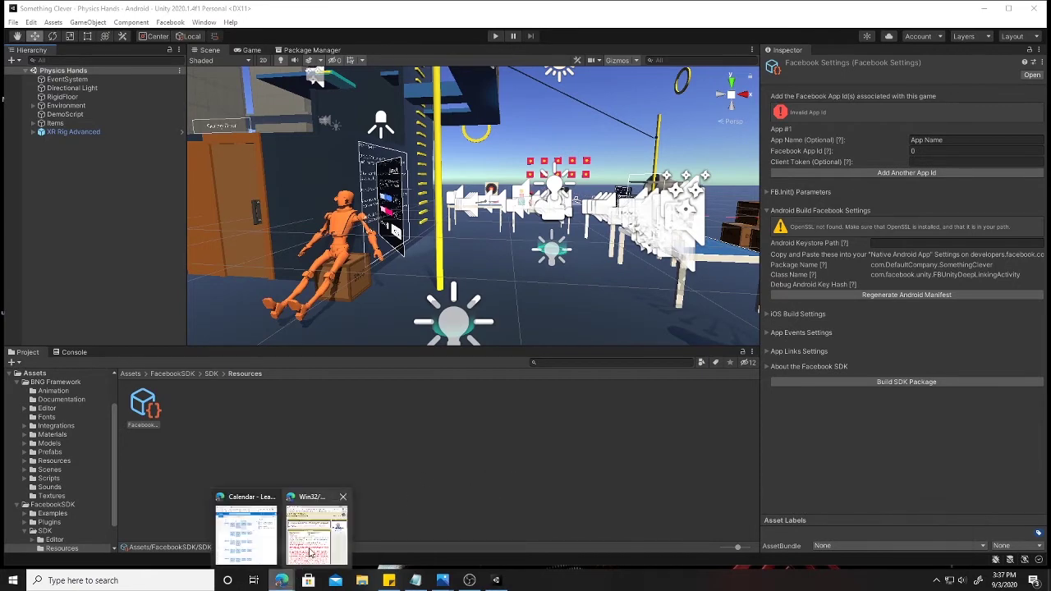
click(309, 552)
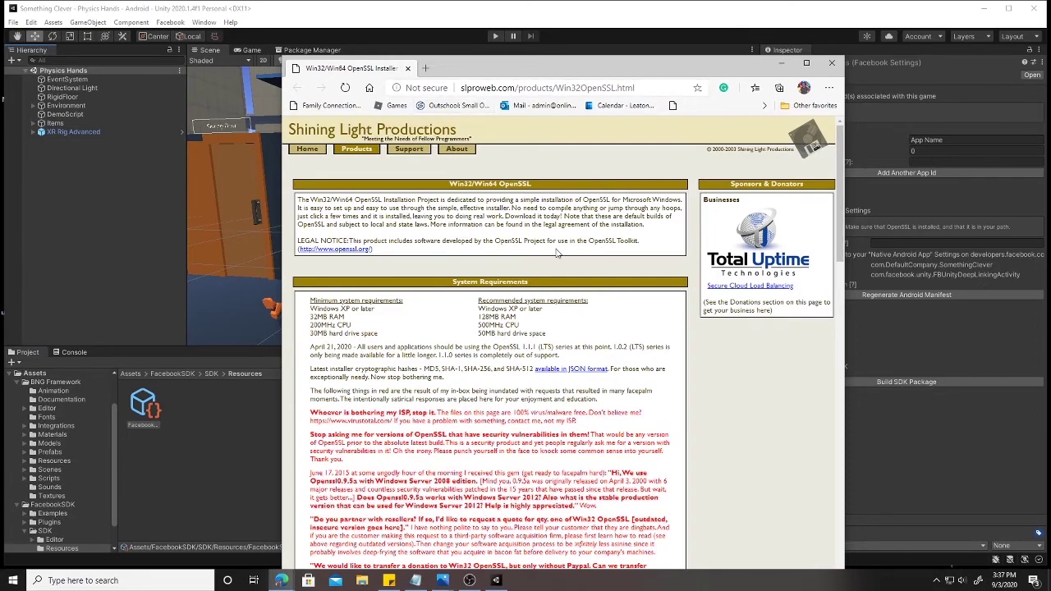
scroll(402, 221, down, 10)
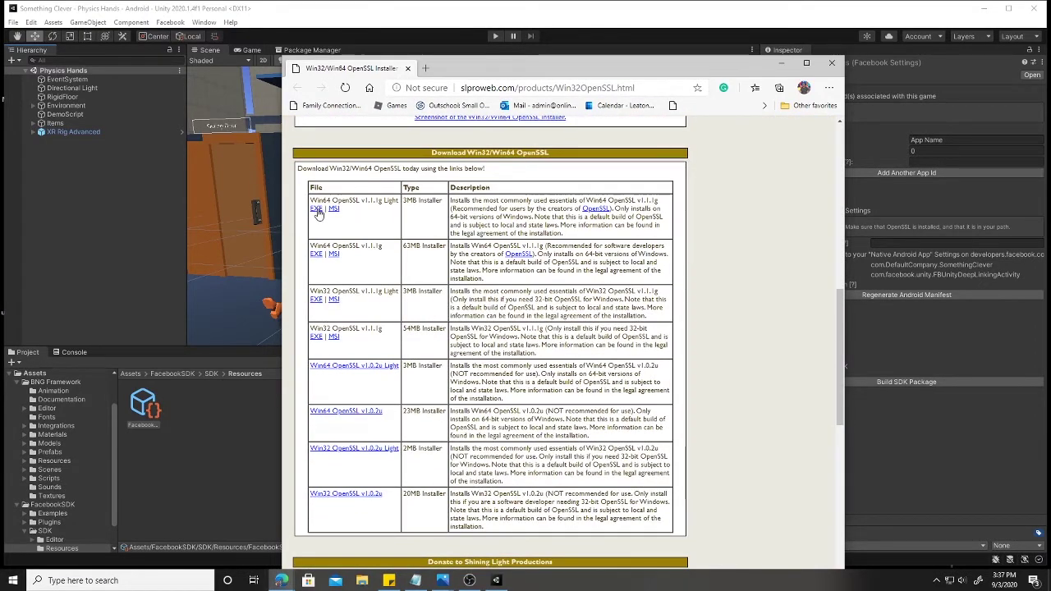
click(333, 210)
- Navigate File Explorer to C:\Program Files\OpenSSL-Win64\bin
click(367, 579)
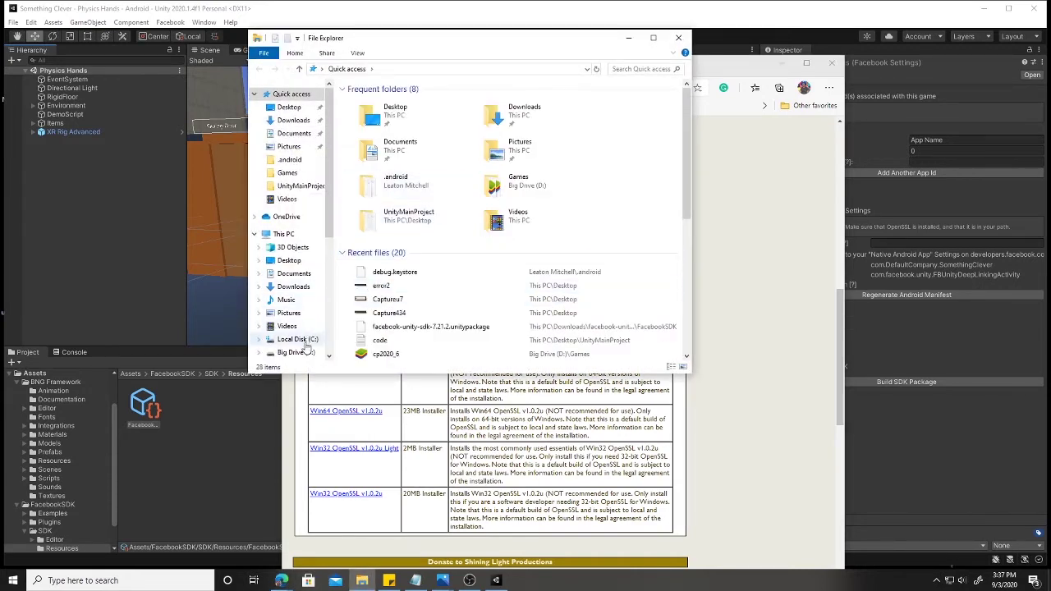
click(302, 340)
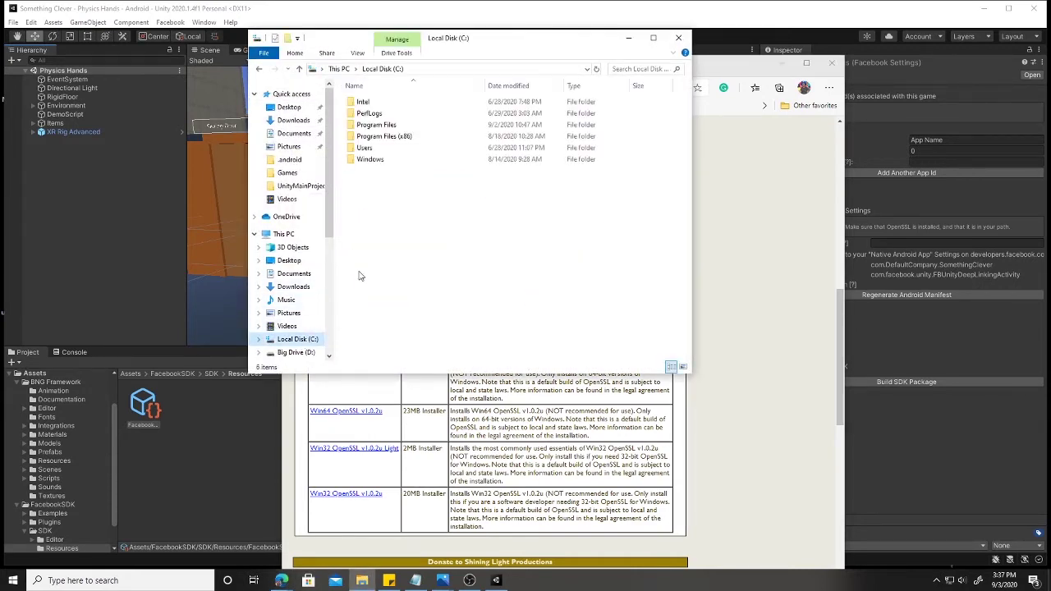
double_click(384, 127)
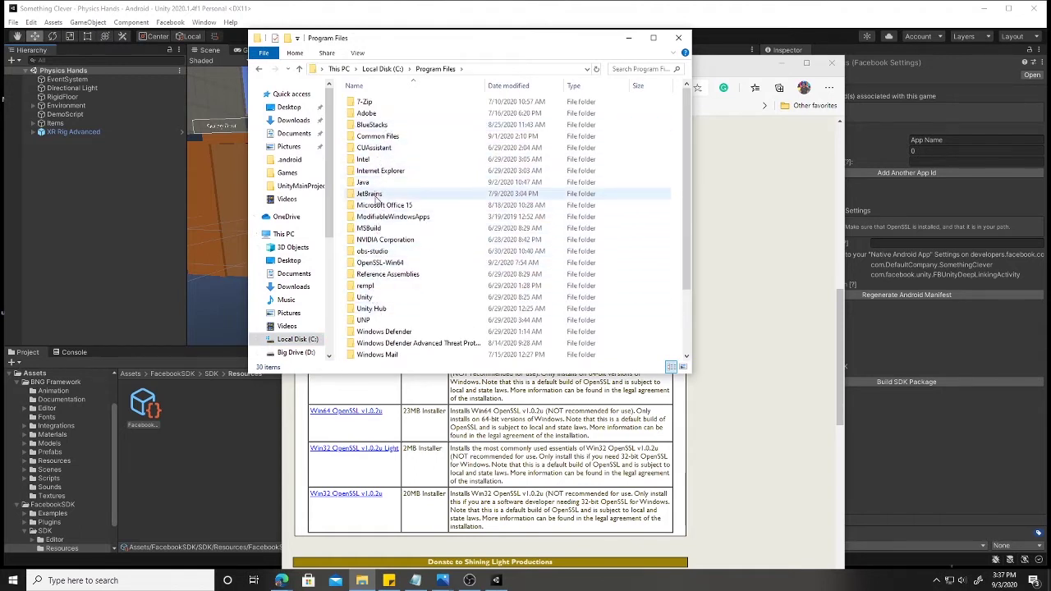
click(372, 263)
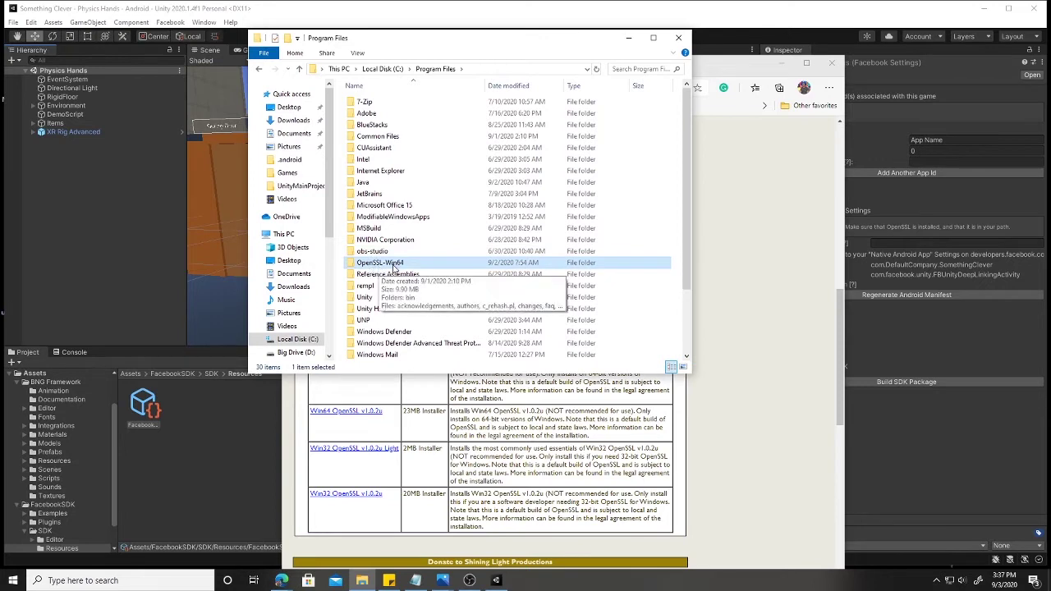
double_click(393, 265)
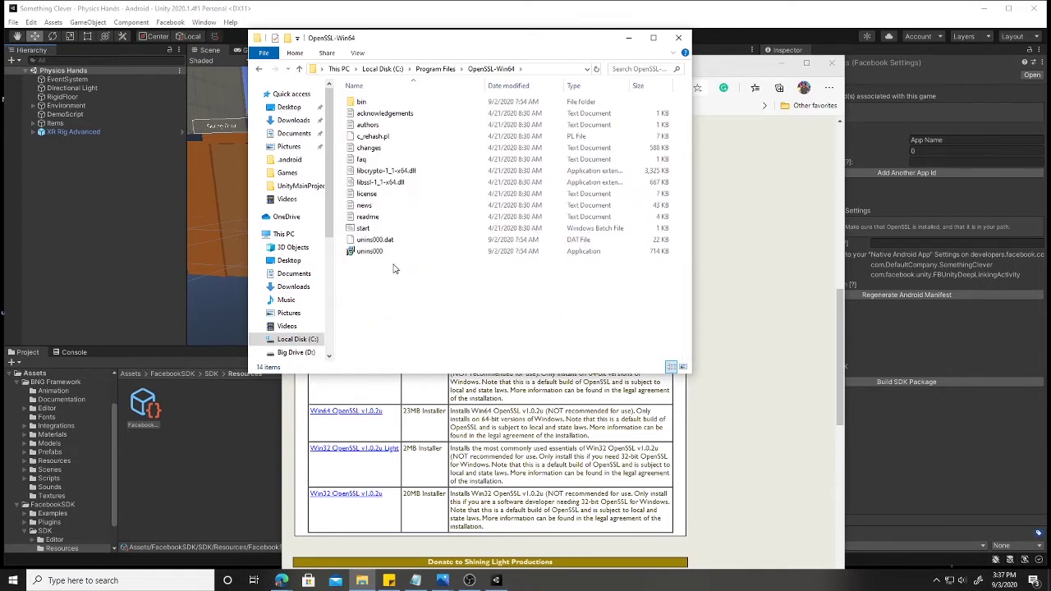
double_click(361, 101)
- Copy the bin folder path from the address bar and close Explorer
click(557, 70)
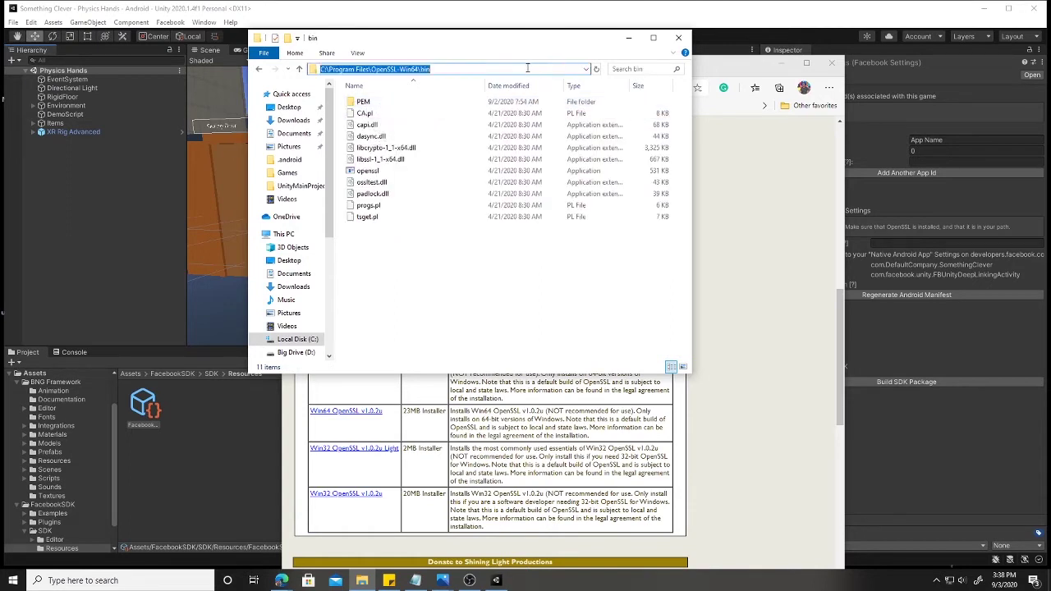
click(445, 69)
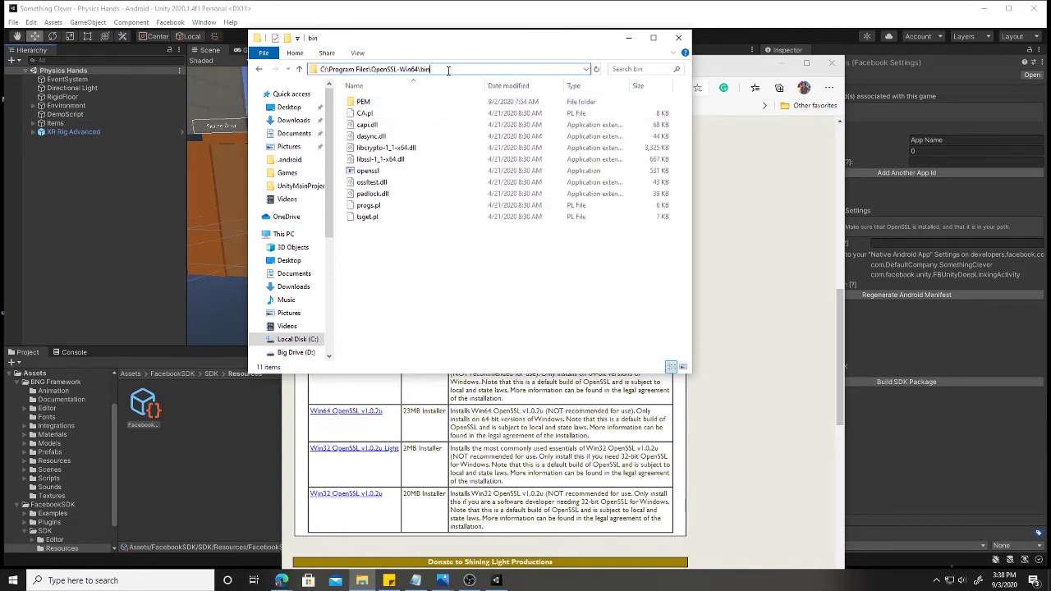
drag(439, 72, 319, 69)
right_click(348, 72)
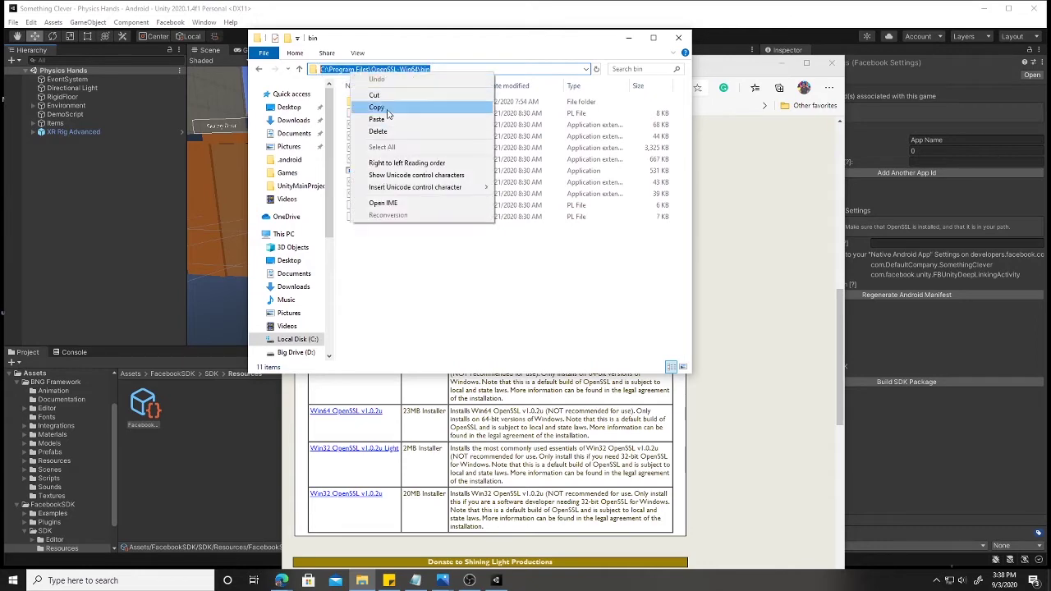
click(387, 114)
click(678, 38)
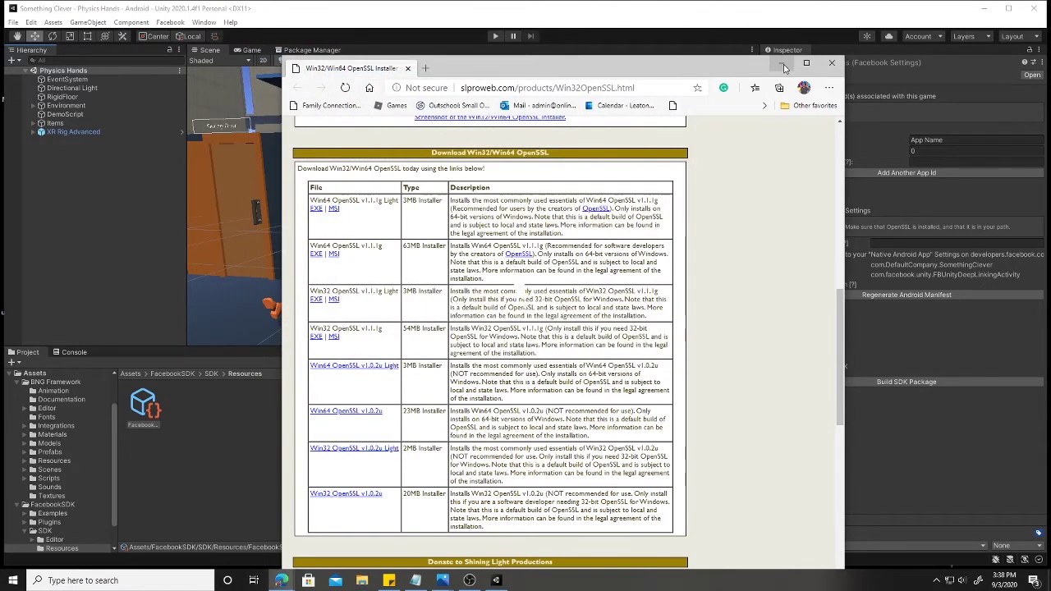
- Close the OpenSSL page and launch Control Panel by searching 'control'
click(829, 65)
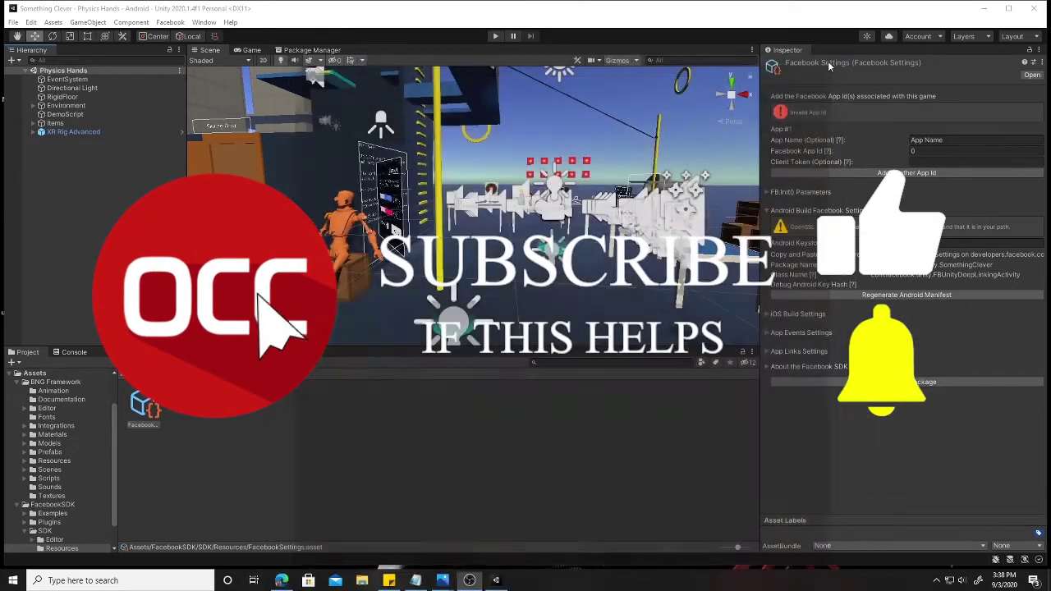
click(13, 580)
text(control)
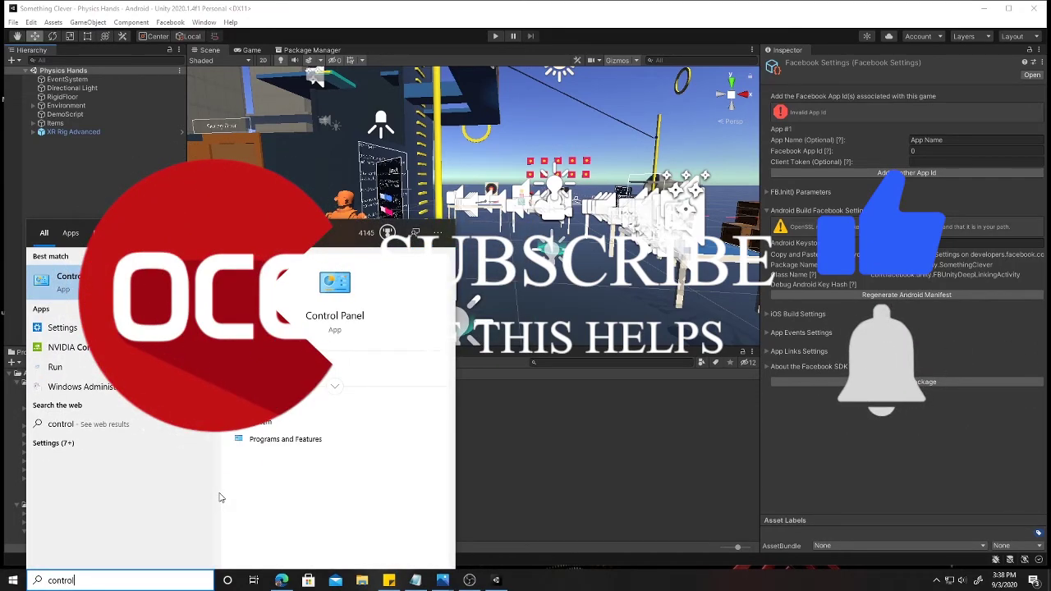
key(Return)
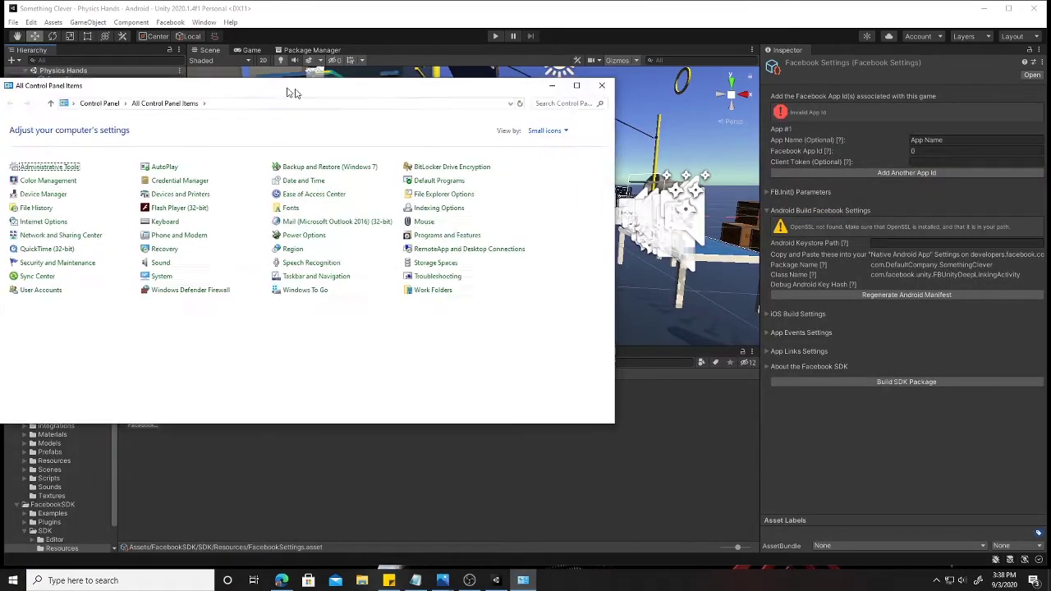
drag(293, 92, 513, 93)
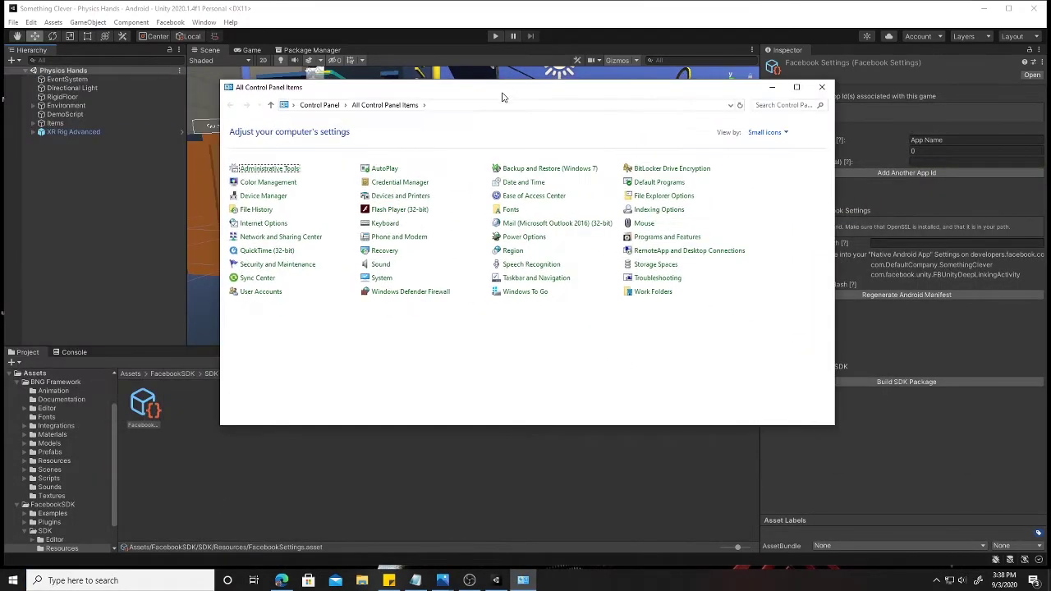
- Set Control Panel's View by option to Large icons
click(784, 133)
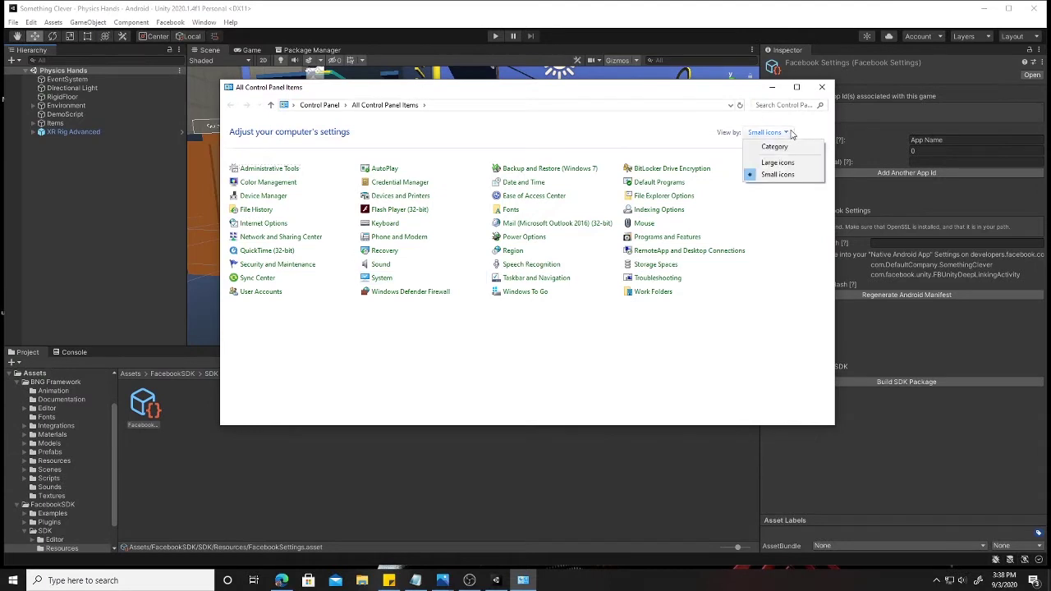
click(776, 144)
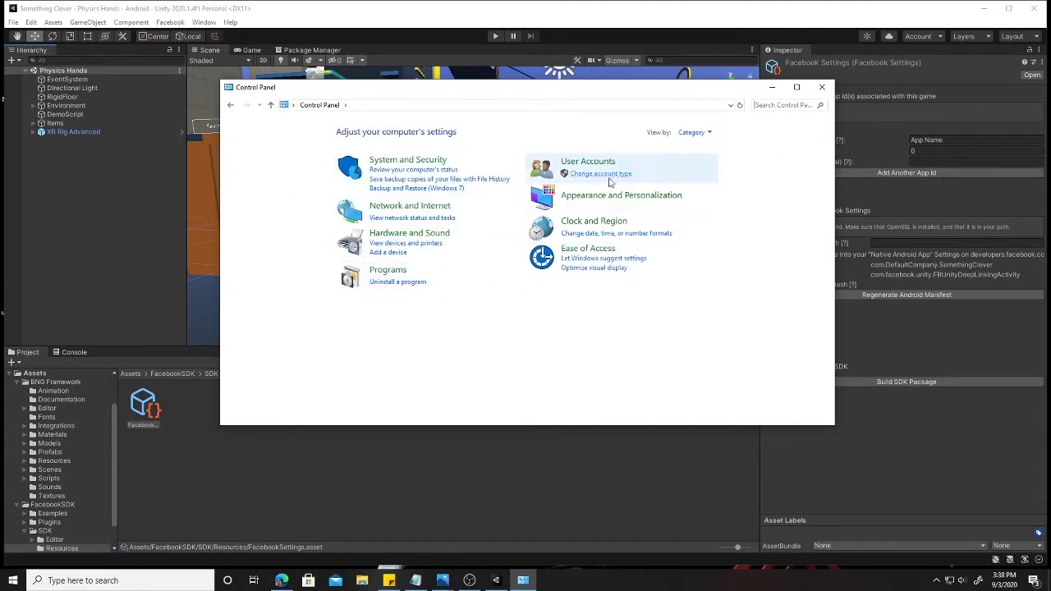
click(708, 132)
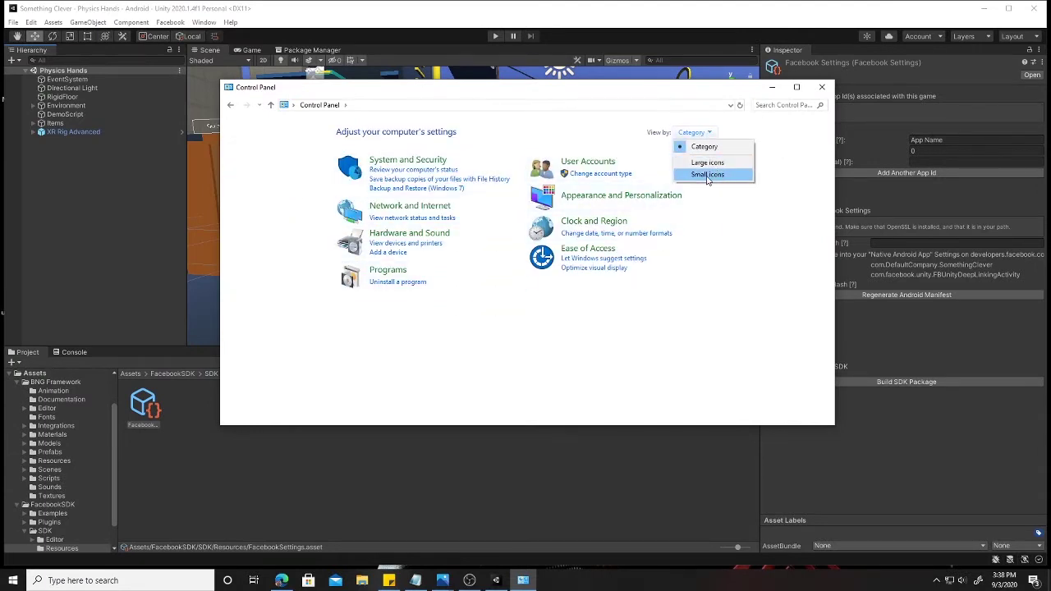
click(708, 174)
click(767, 132)
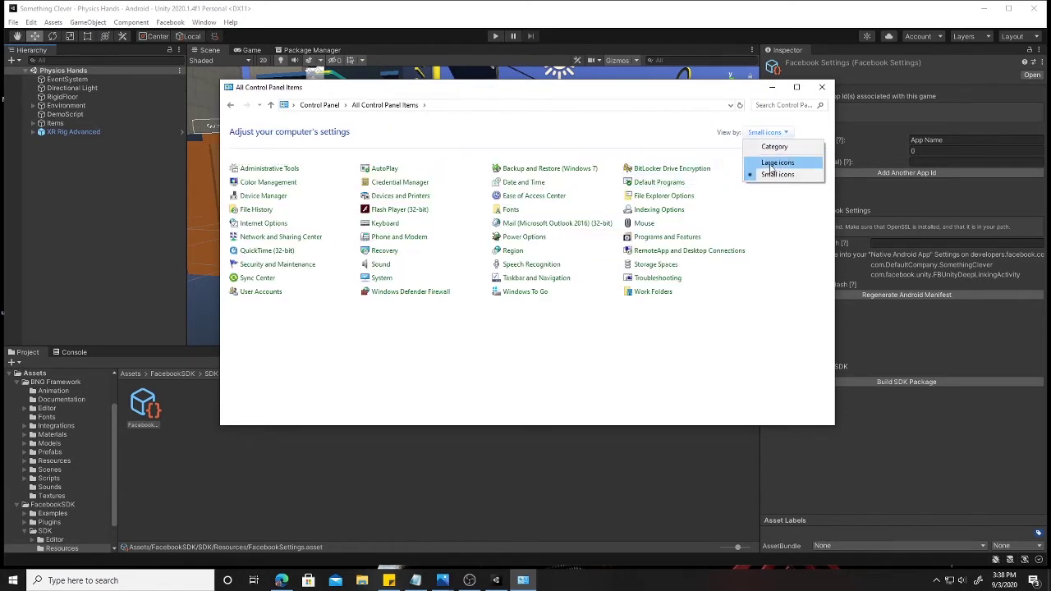
click(772, 163)
scroll(414, 325, down, 1)
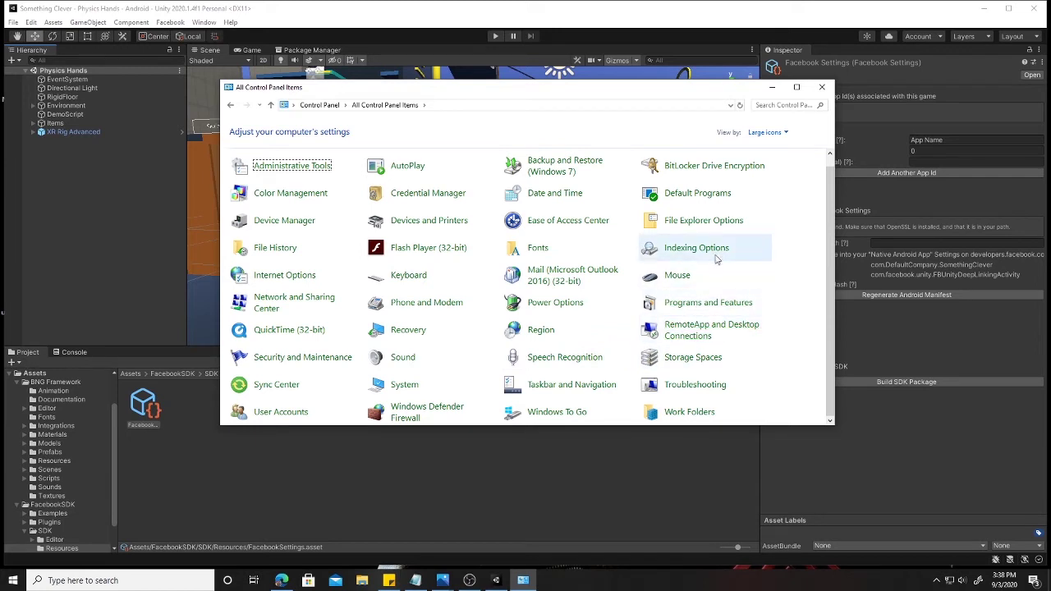
- Open the System page and Advanced system settings, then cancel System Properties
click(410, 386)
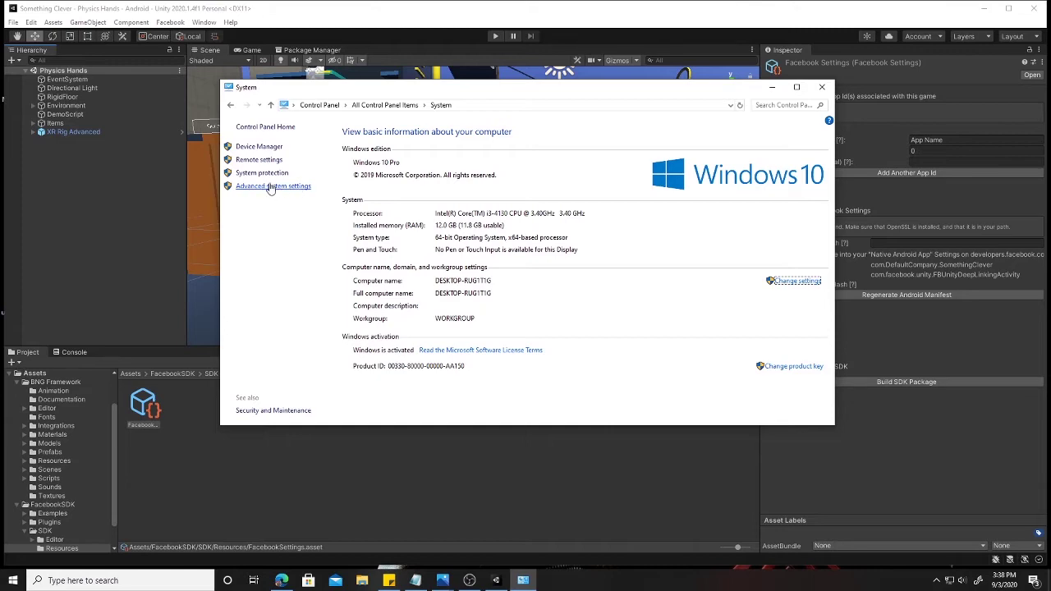
click(281, 187)
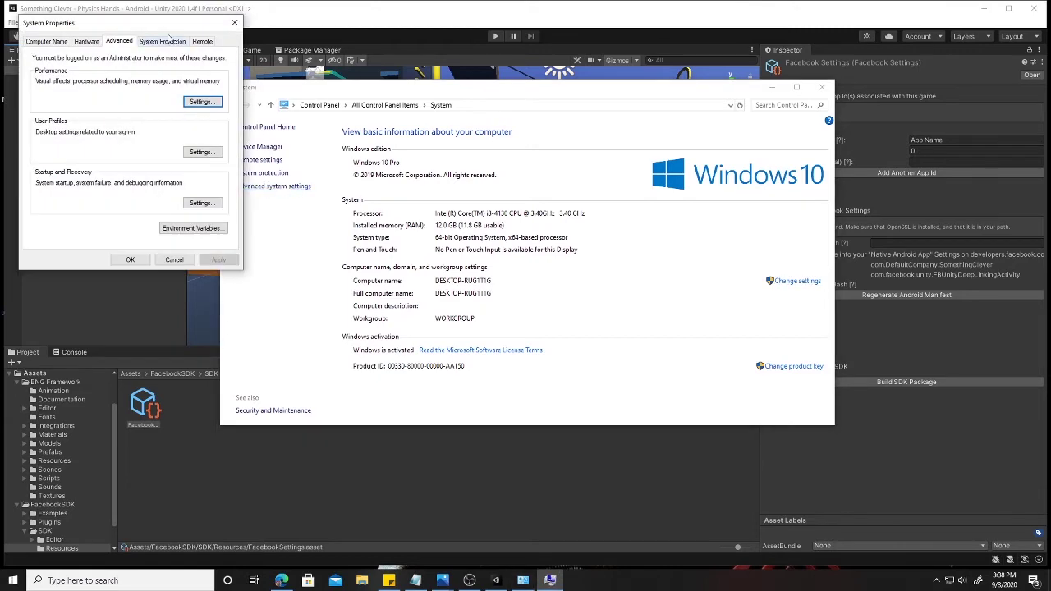
drag(164, 33, 473, 99)
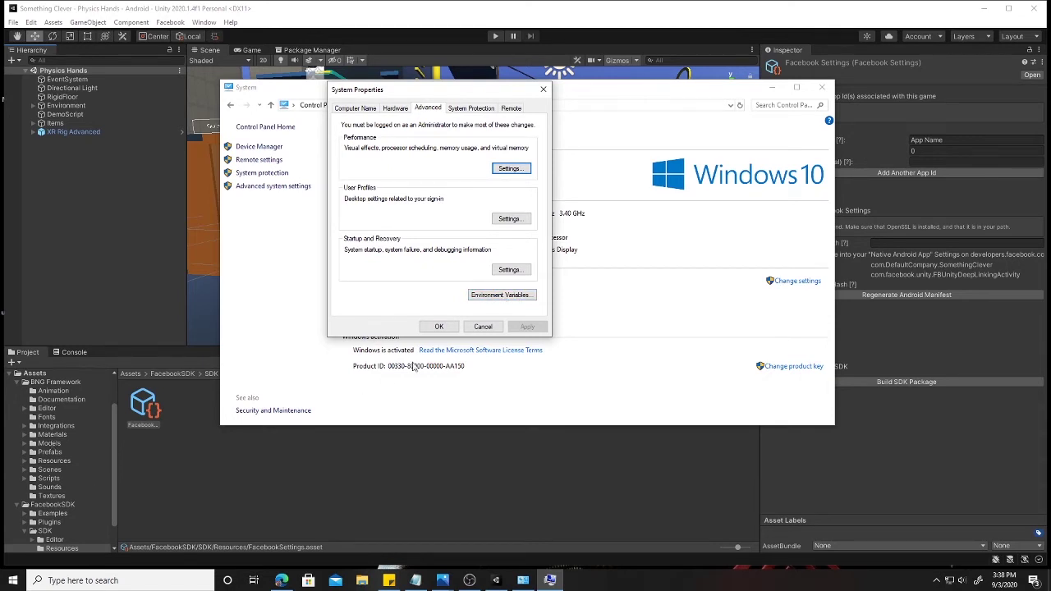
click(488, 330)
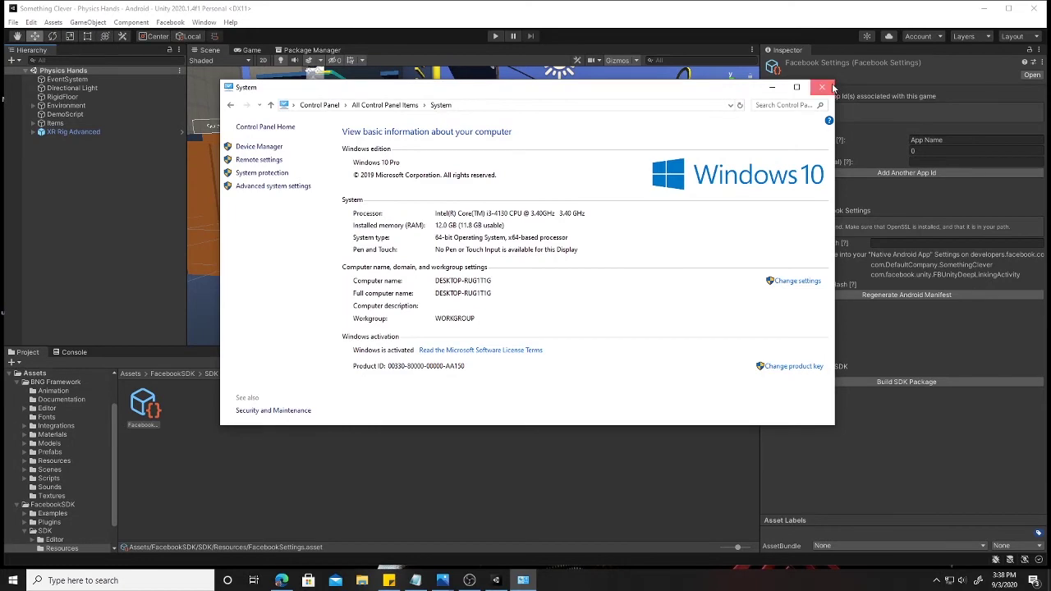
- Close the System window and search Windows for 'variables'
click(822, 87)
click(12, 581)
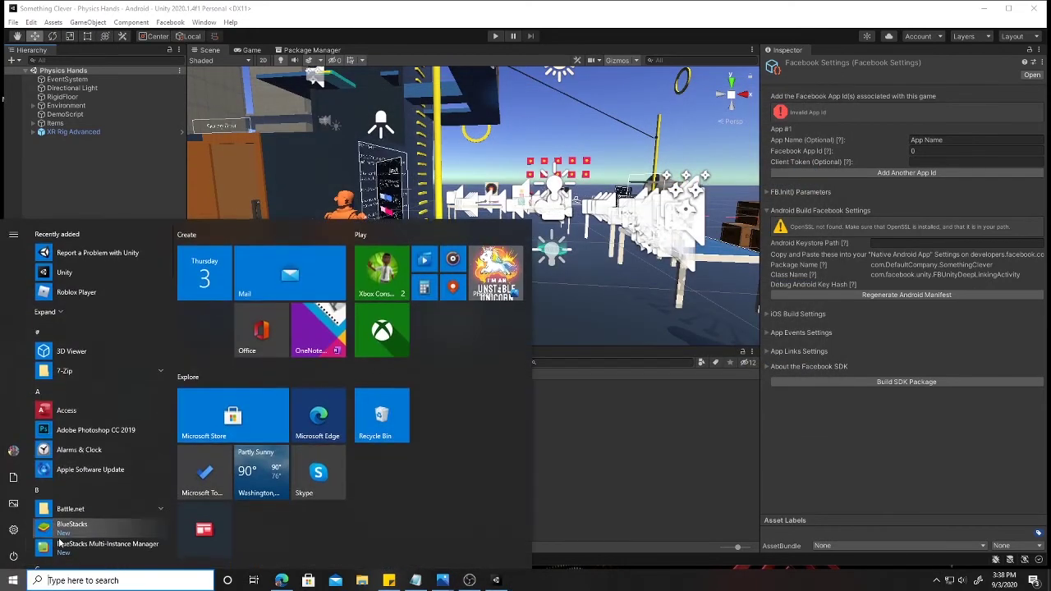
click(82, 581)
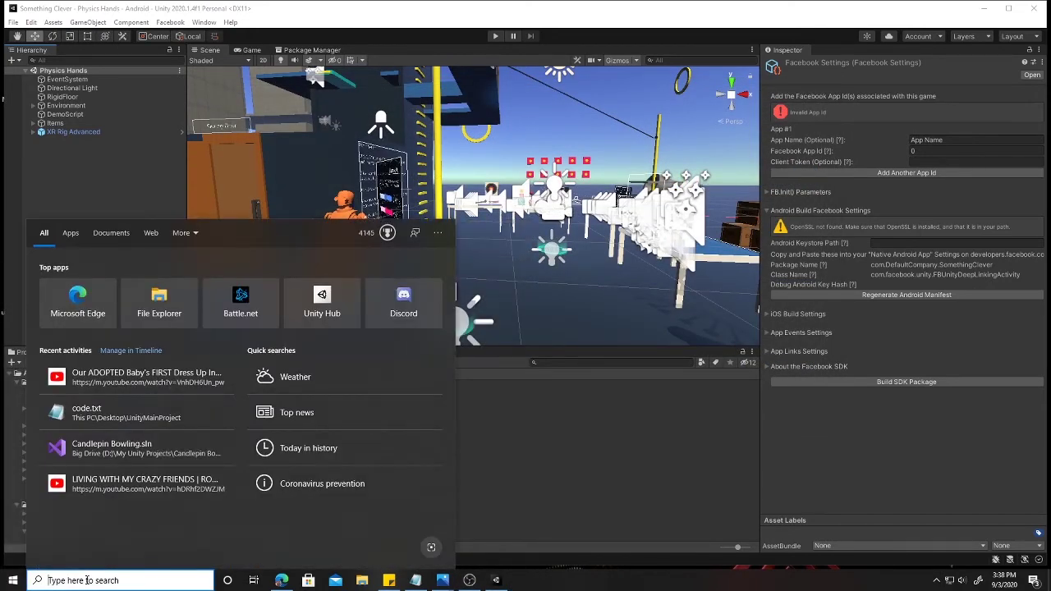
text(va)
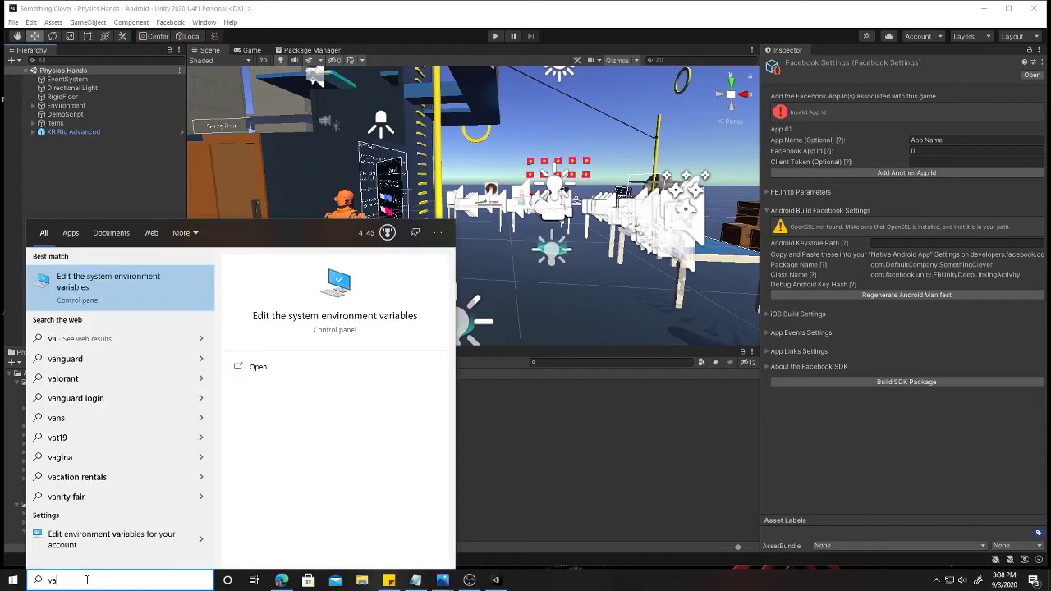
key(BackSpace)
text(eri)
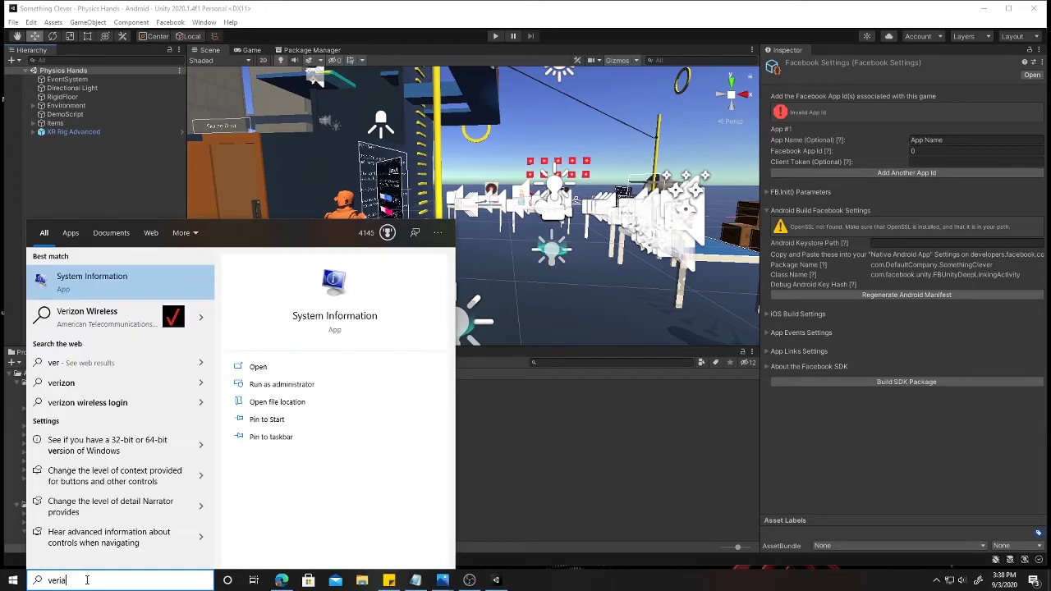
key(BackSpace)
key(BackSpace)
key(BackSpace)
text(va)
key(BackSpace)
key(BackSpace)
key(BackSpace)
text(vari)
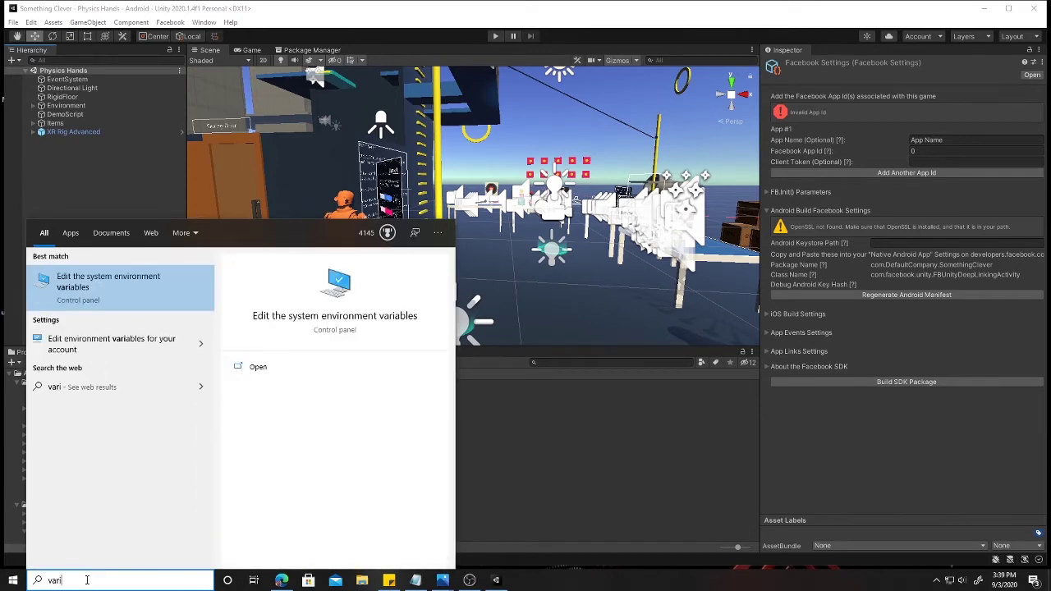
text(al)
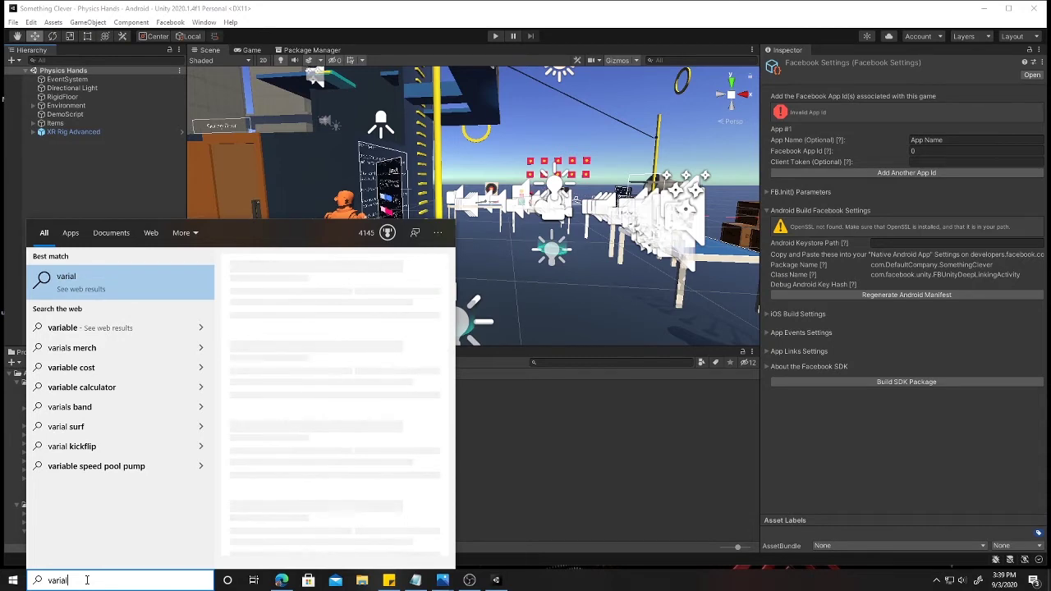
text(b)
key(BackSpace)
key(BackSpace)
text(ble)
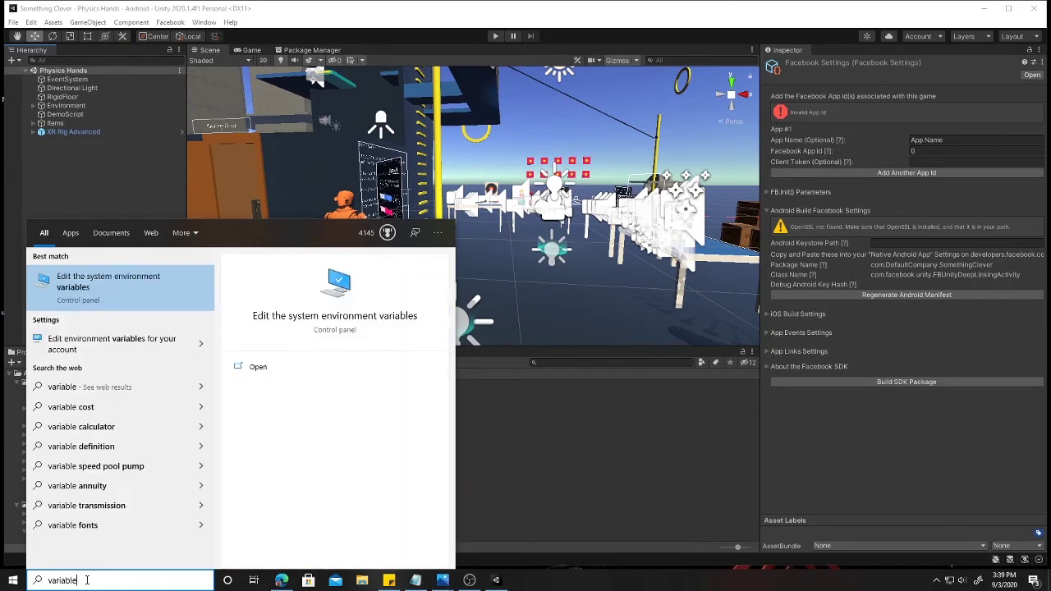
- Choose 'Edit the system environment variables' to reach System Properties' Advanced tab
click(82, 291)
text(s)
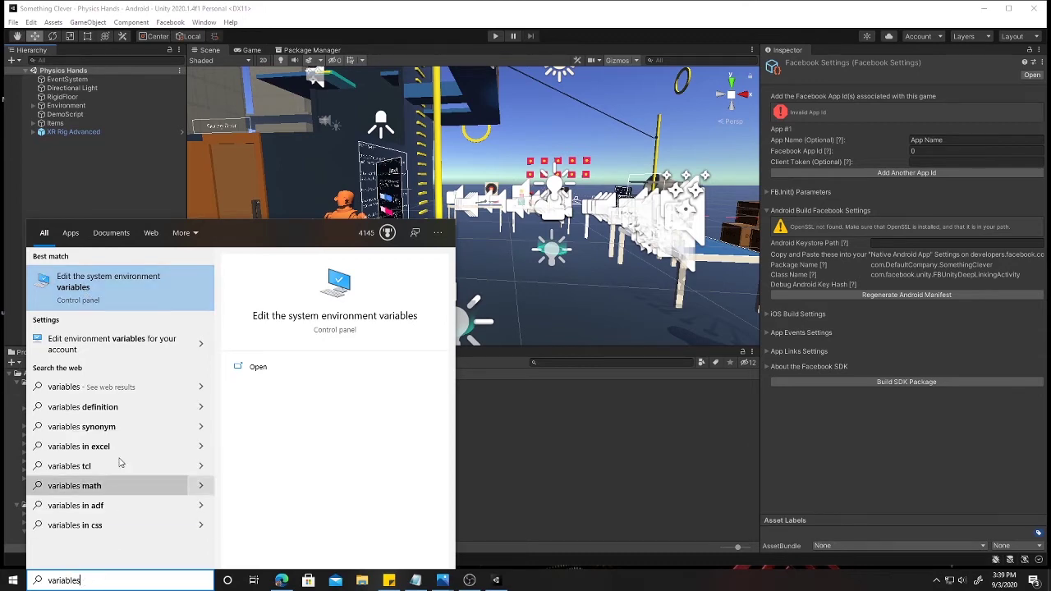
click(85, 285)
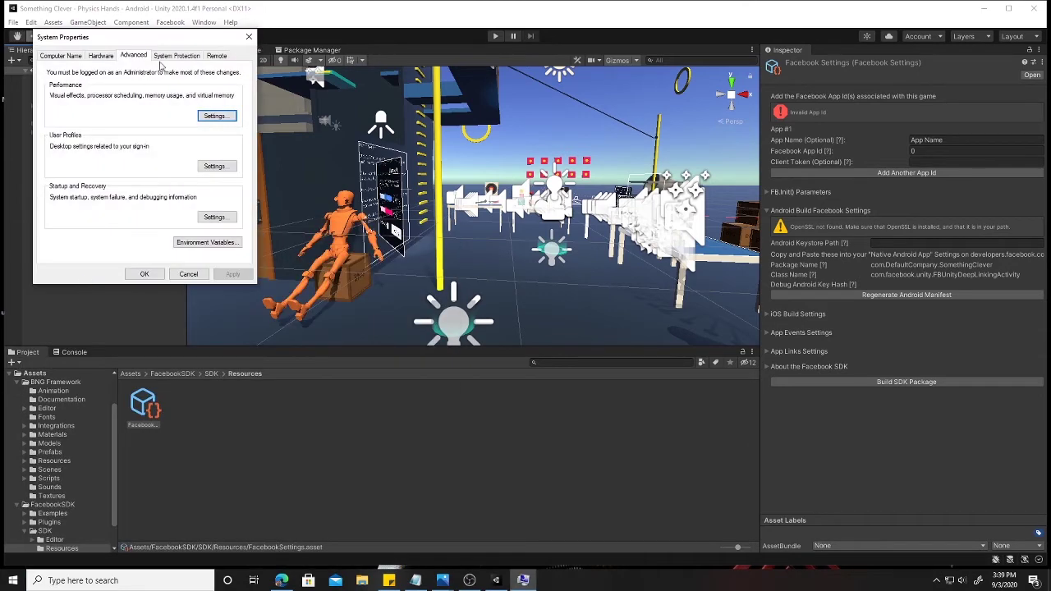
- In Environment Variables, open the system Path variable for editing, showing its six entries
drag(164, 33, 381, 138)
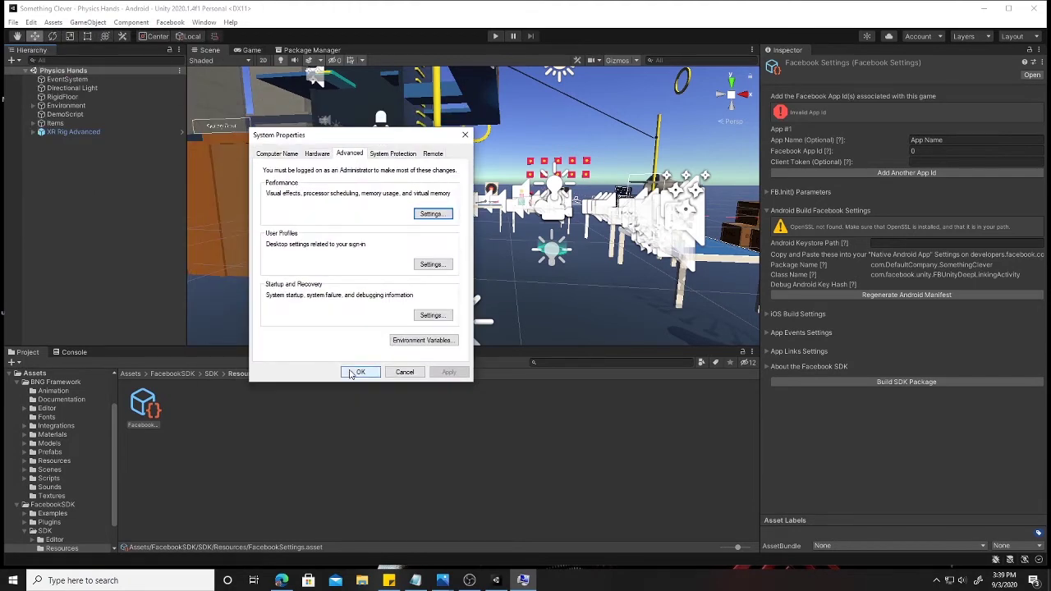
click(434, 345)
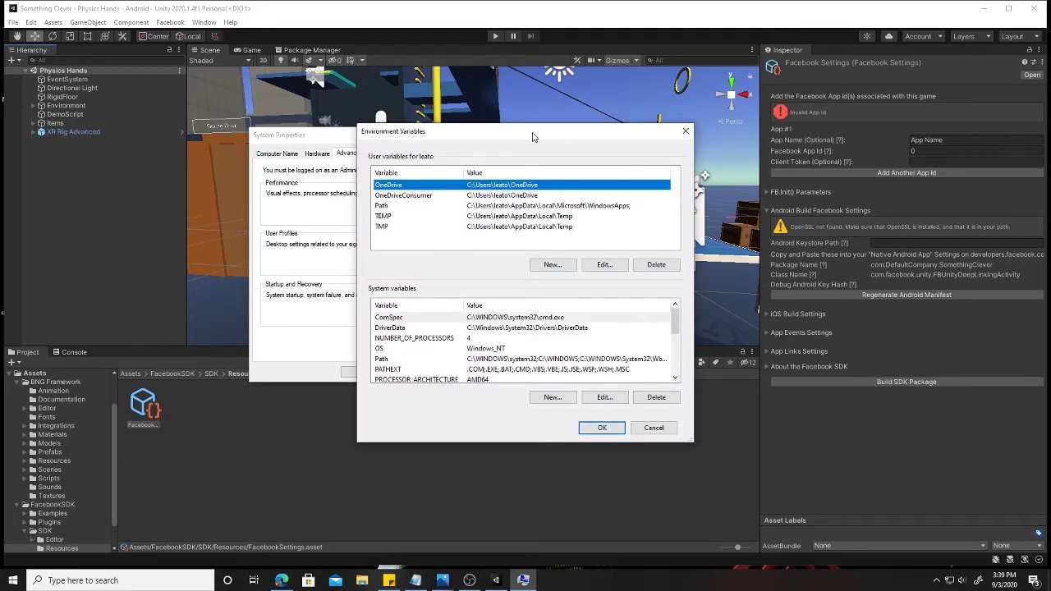
drag(532, 137, 496, 78)
scroll(391, 273, down, 1)
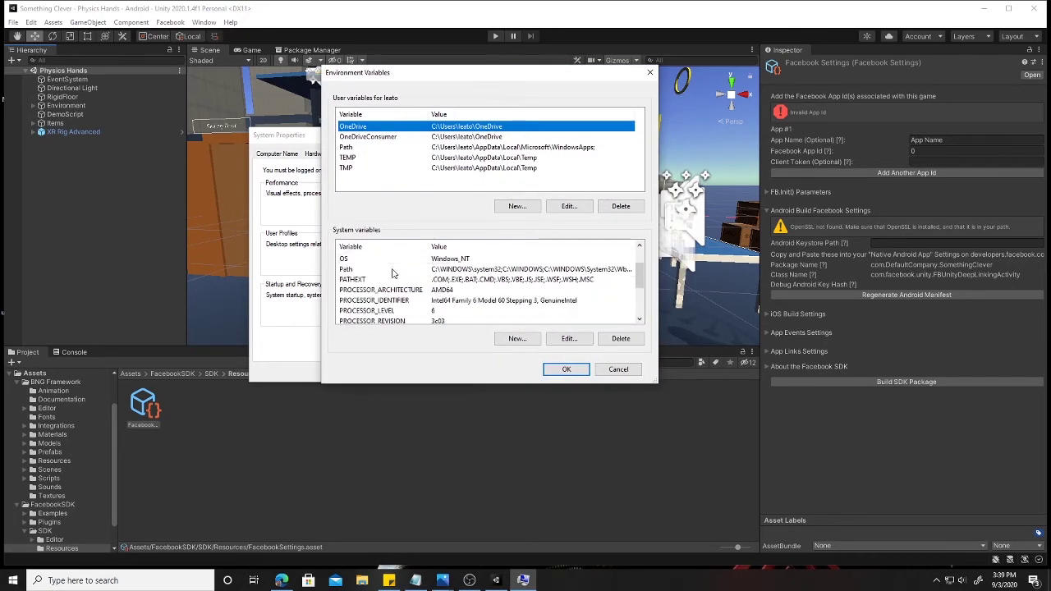
click(352, 271)
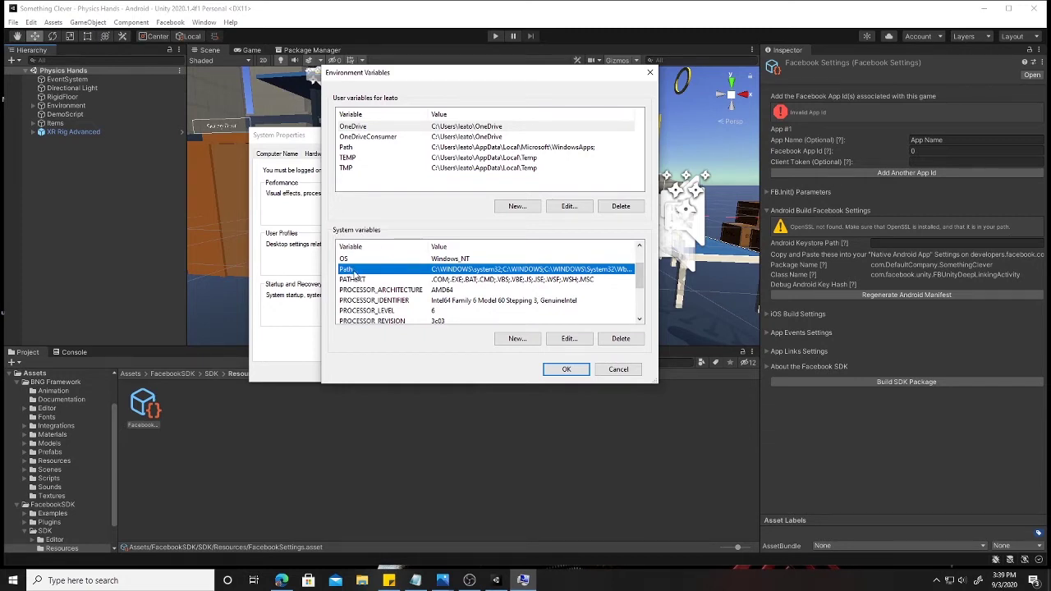
click(569, 339)
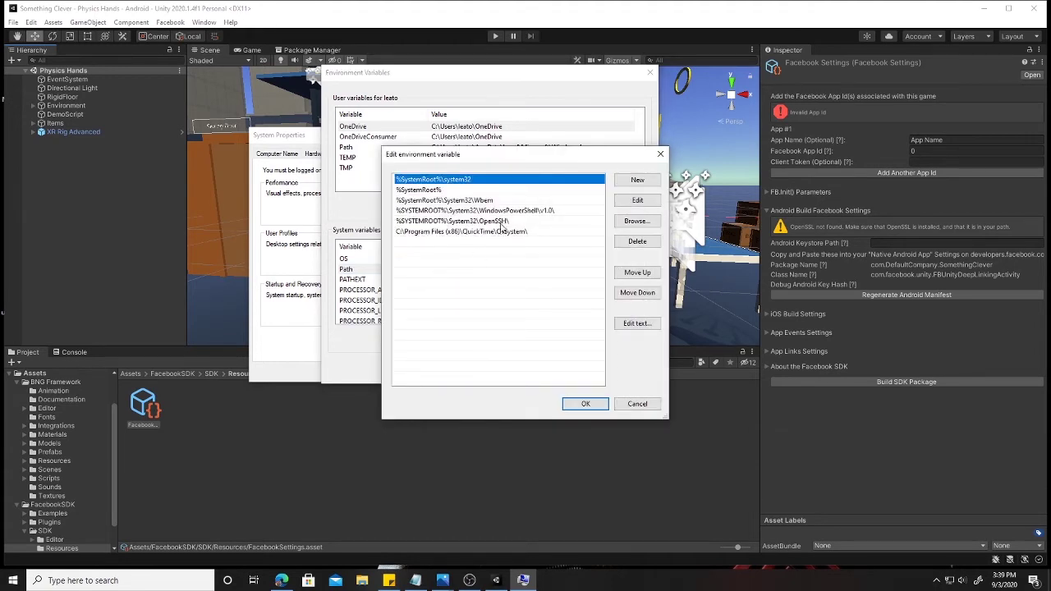
- Add C:\Program Files\OpenSSL-Win64\bin to the system Path and confirm all three dialogs
click(641, 180)
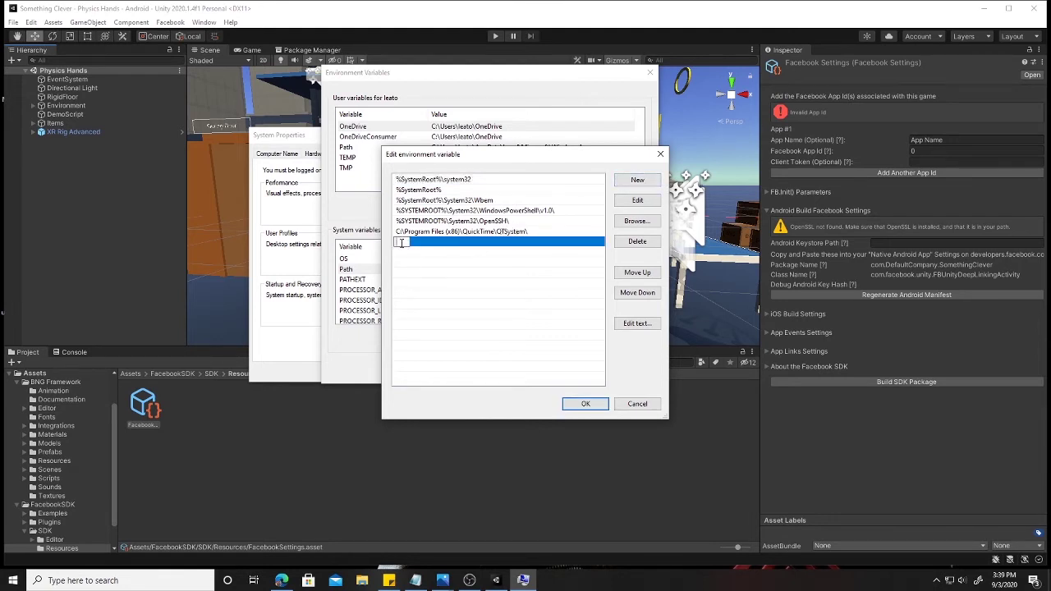
text(C:\Program Files\OpenSSL-Win64\bin)
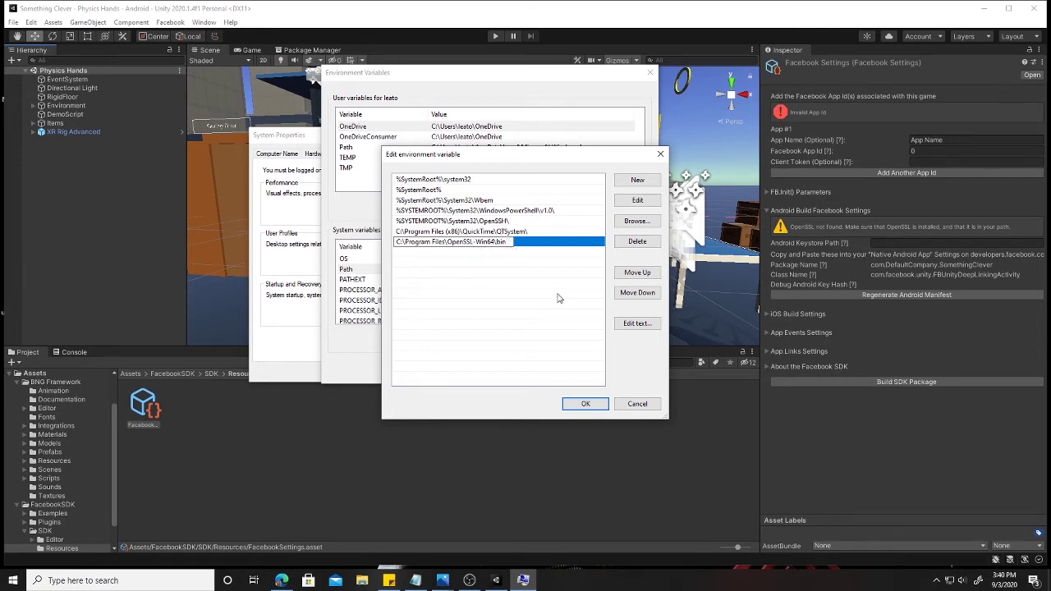
key(Return)
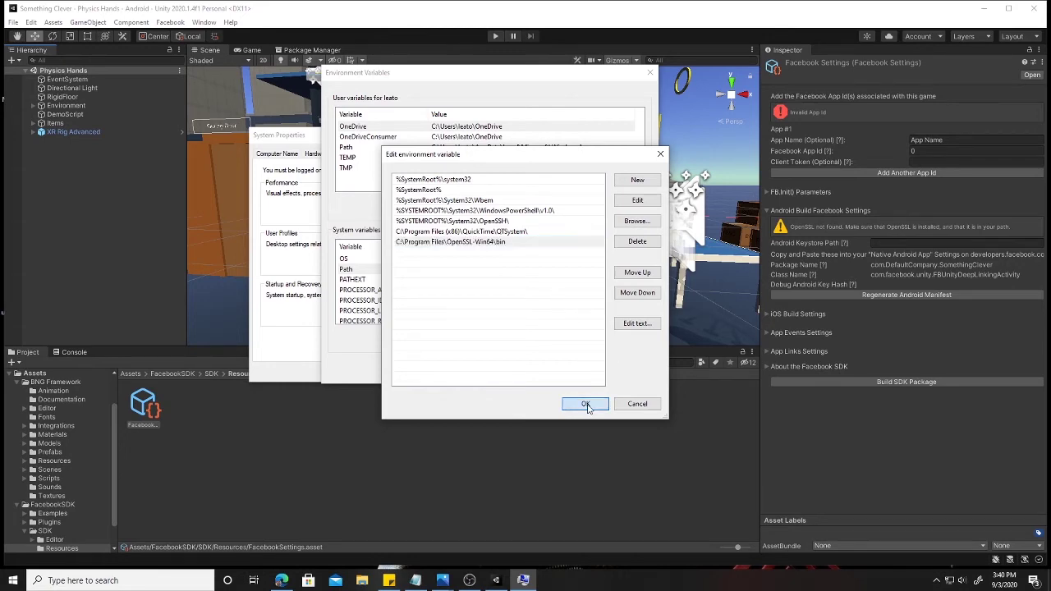
click(586, 403)
click(573, 375)
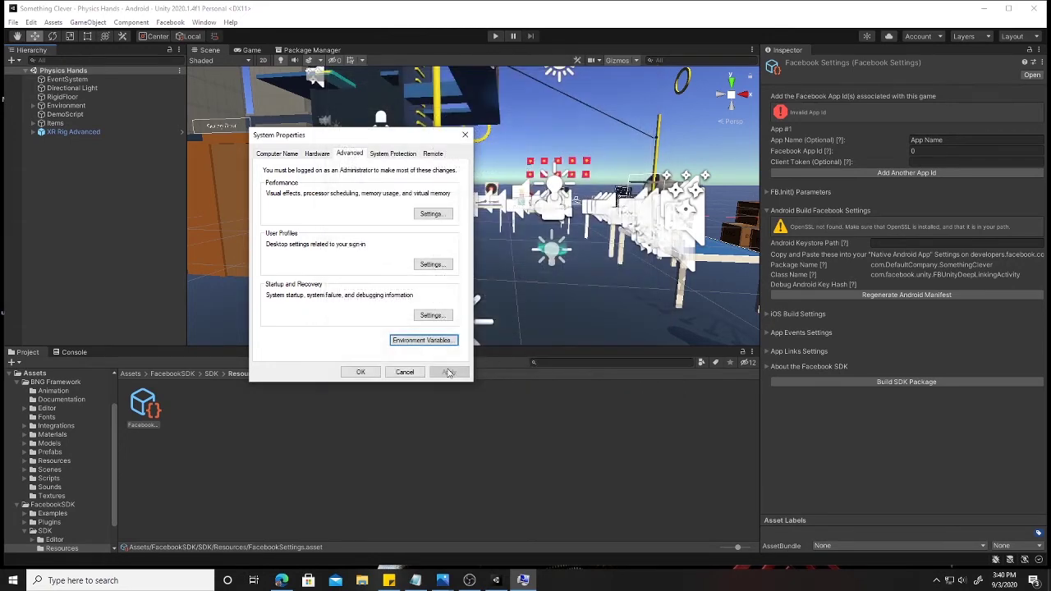
click(367, 373)
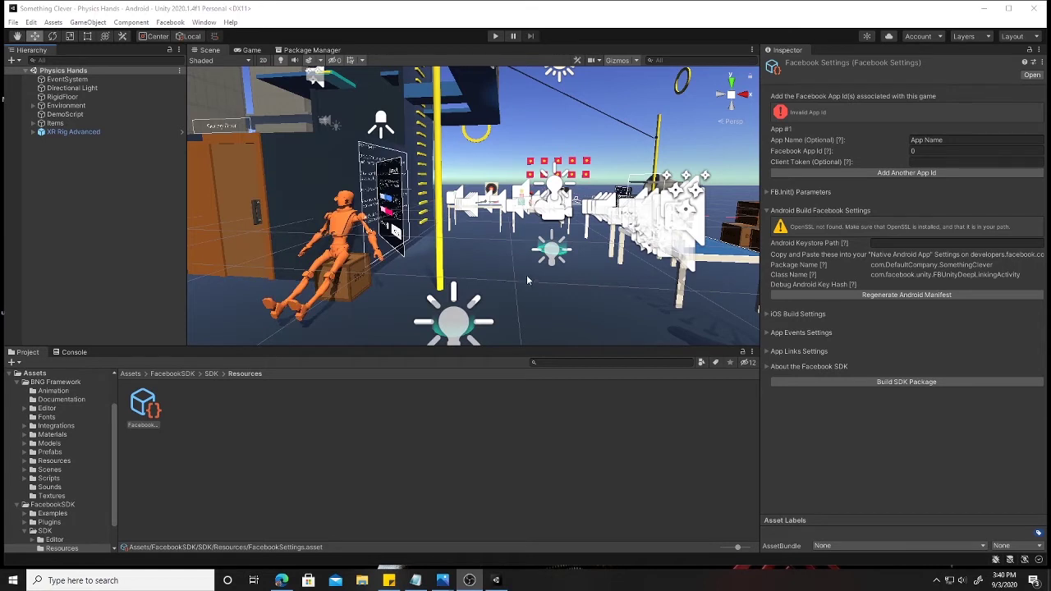
- Close the Unity editor, quit its background tray process, and relaunch Unity Hub
click(833, 241)
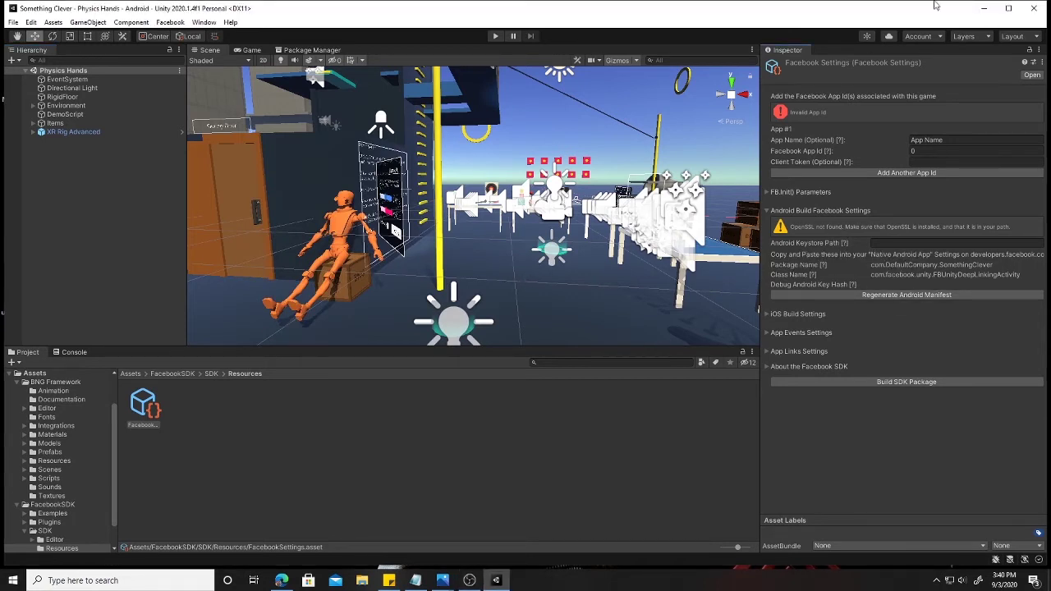
click(1037, 10)
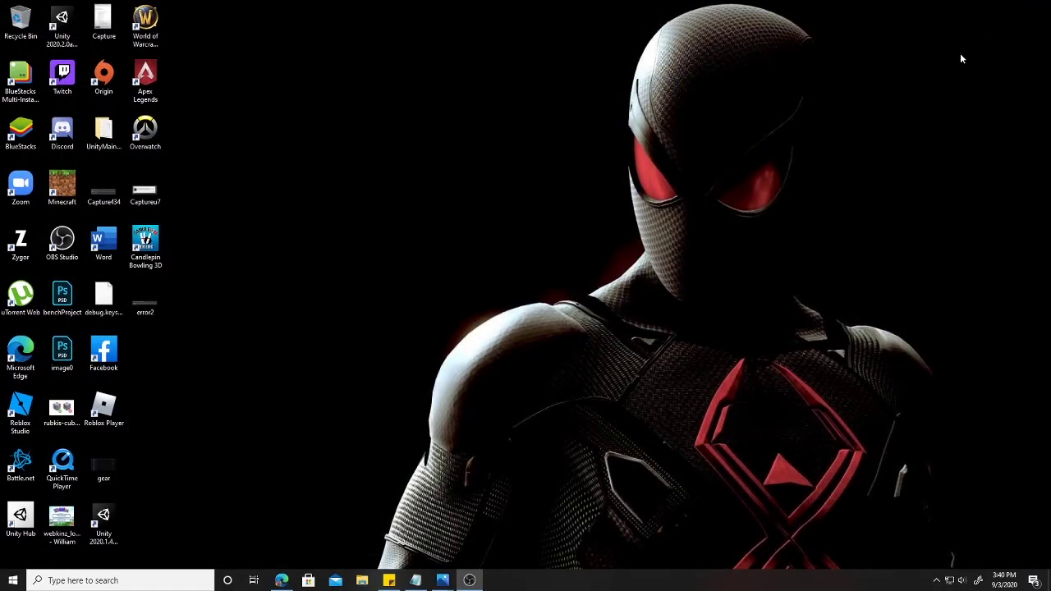
click(936, 580)
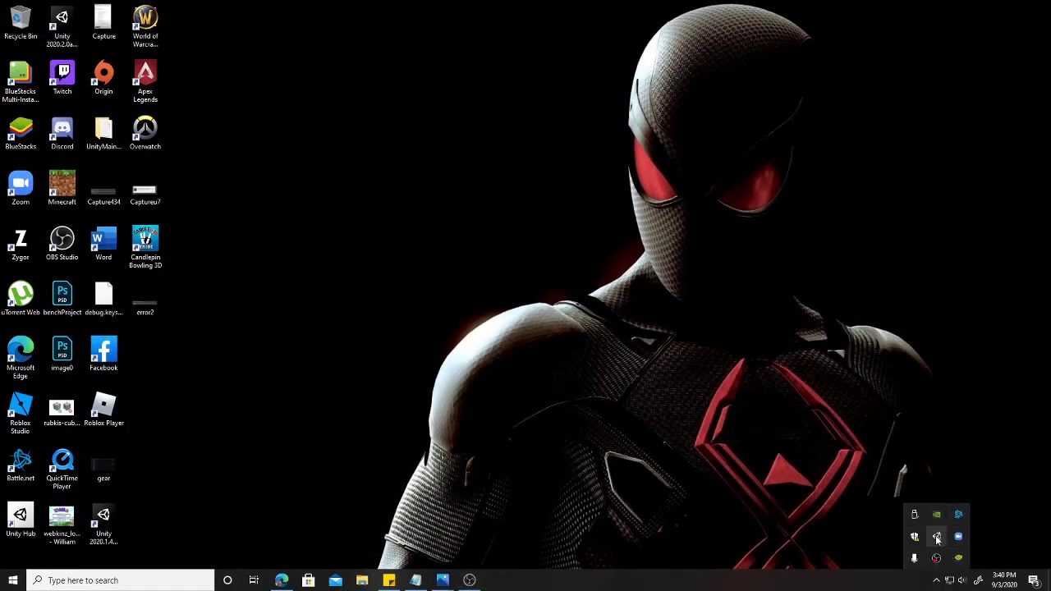
right_click(937, 537)
click(962, 530)
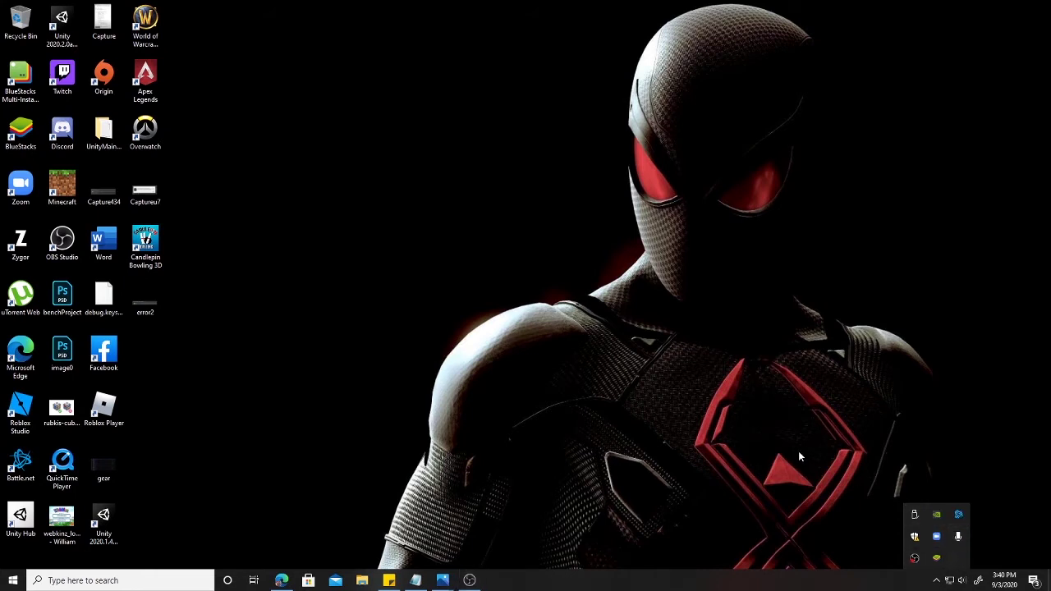
click(21, 517)
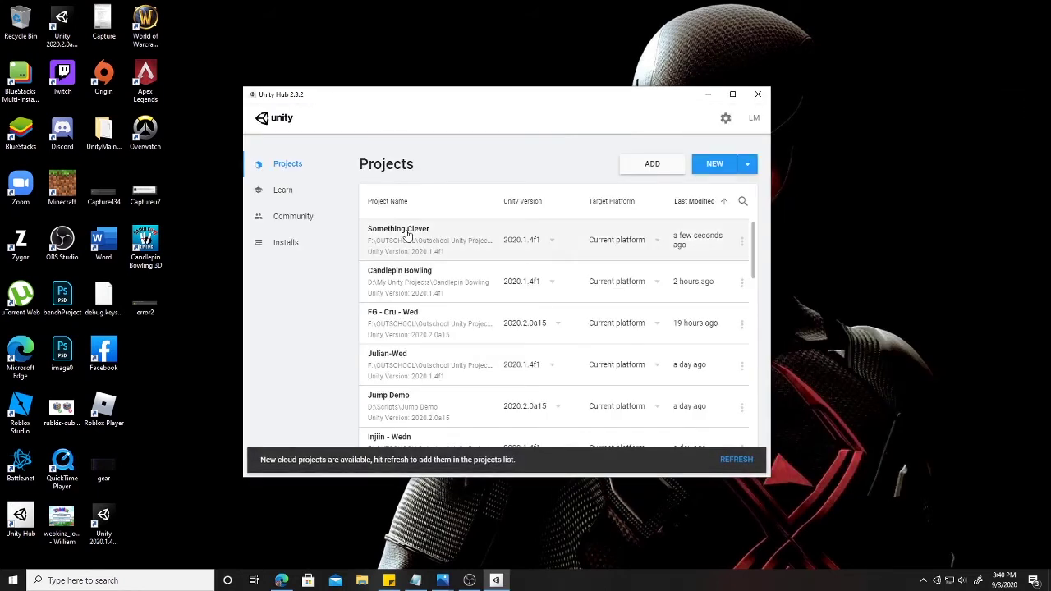
- Open the Something Clever project from Unity Hub's Projects list
click(410, 234)
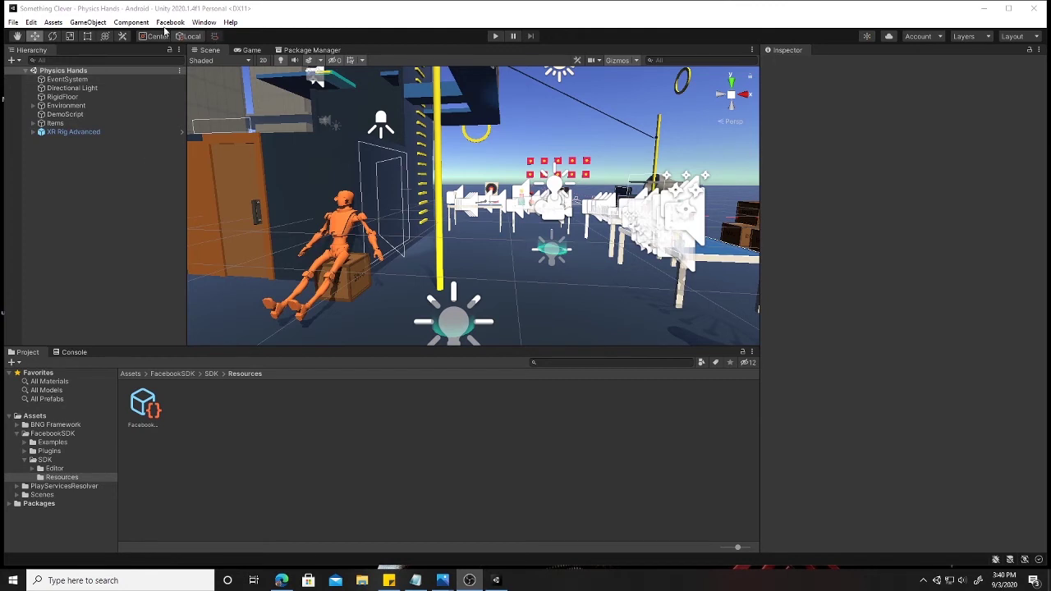
- Show Facebook > Edit Settings, which now warns Keytool is not found
click(172, 23)
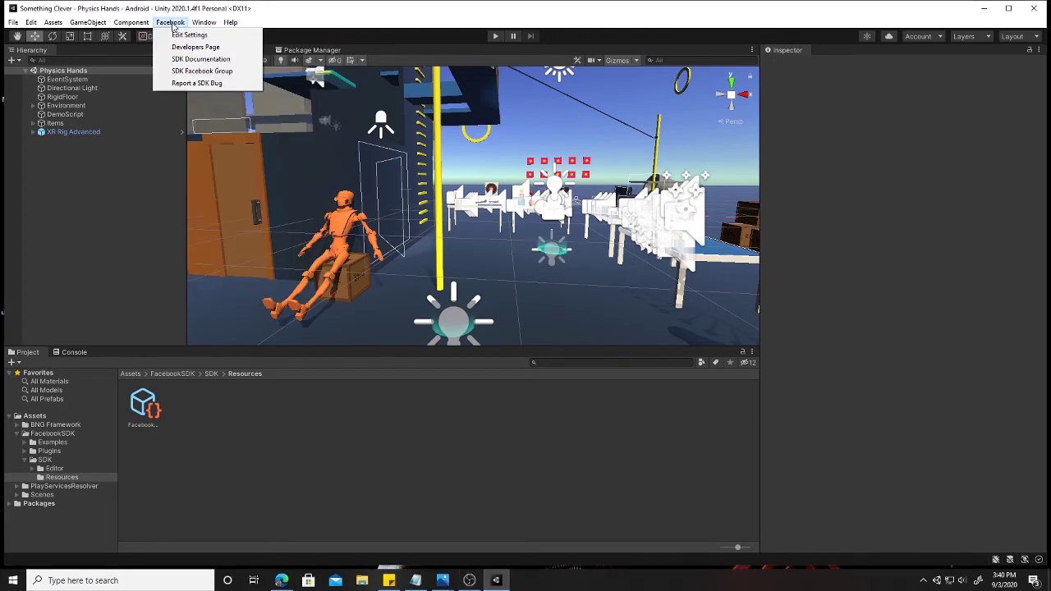
click(188, 36)
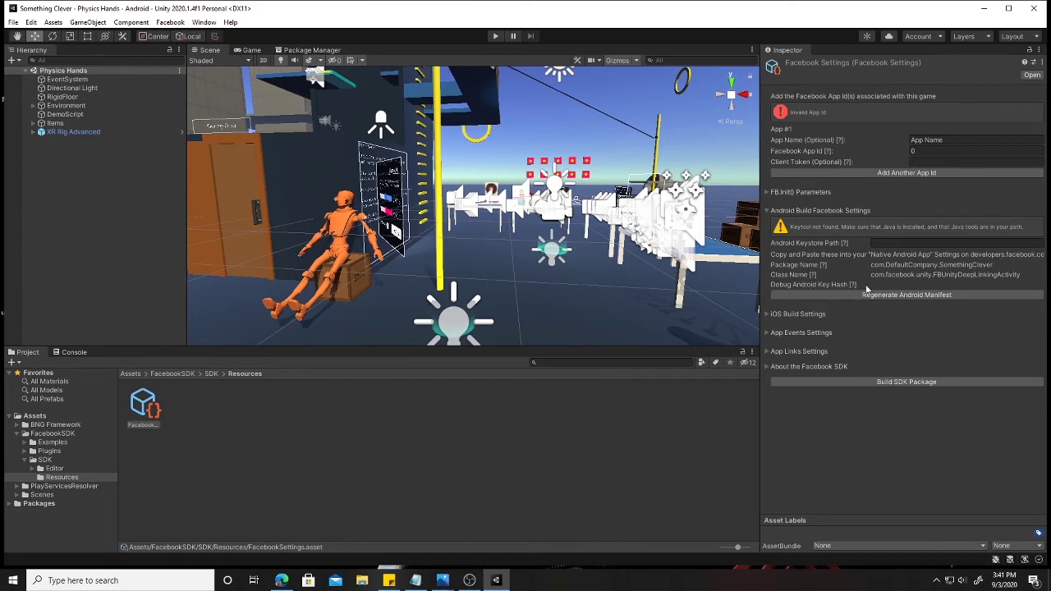
mouse_move(866, 289)
- Check the Unity-bundled JDK path in Preferences > External Tools, then open File Explorer
click(26, 24)
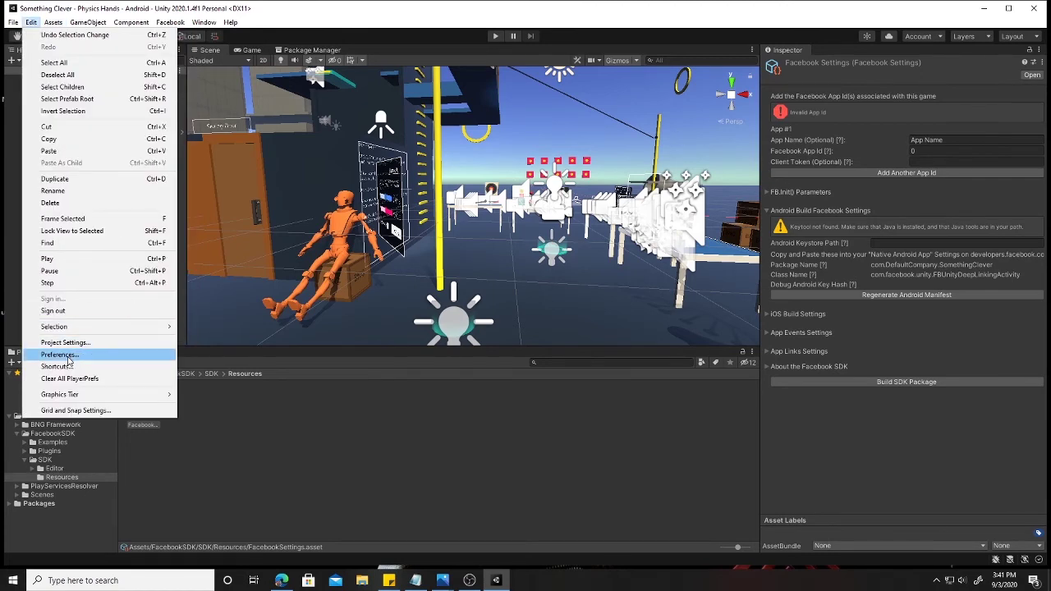
click(70, 355)
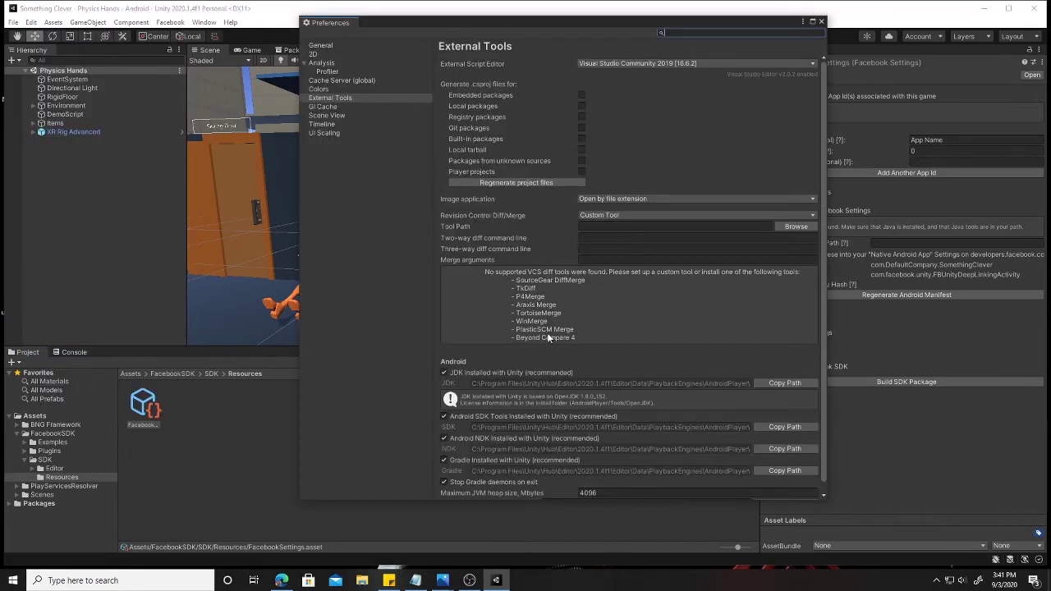
scroll(541, 371, down, 1)
scroll(524, 425, up, 1)
click(14, 578)
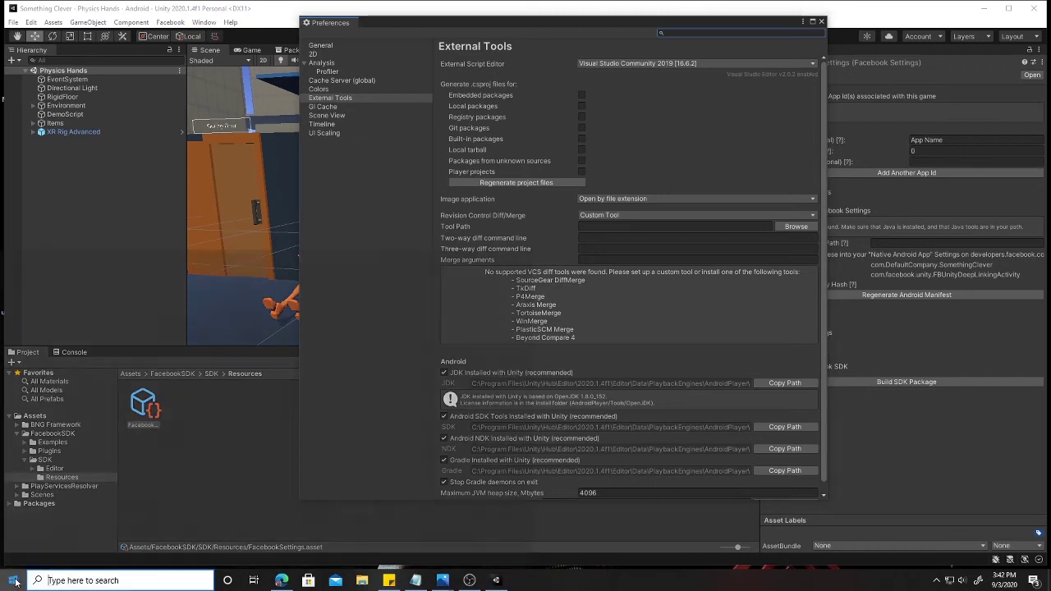
click(361, 580)
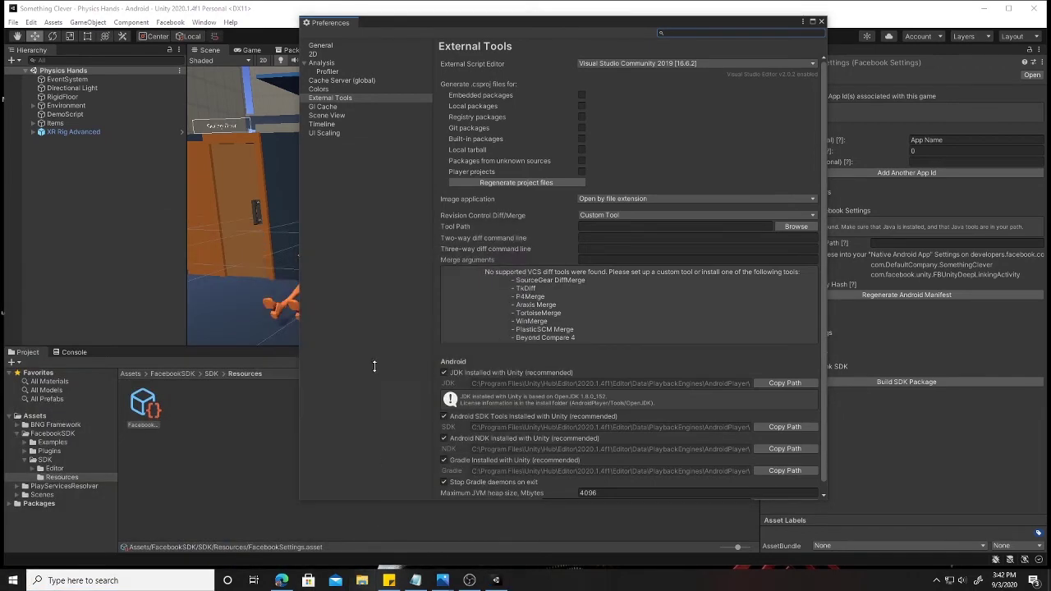
- Go to Unity's OpenJDK bin folder in File Explorer and confirm keytool is there
click(389, 69)
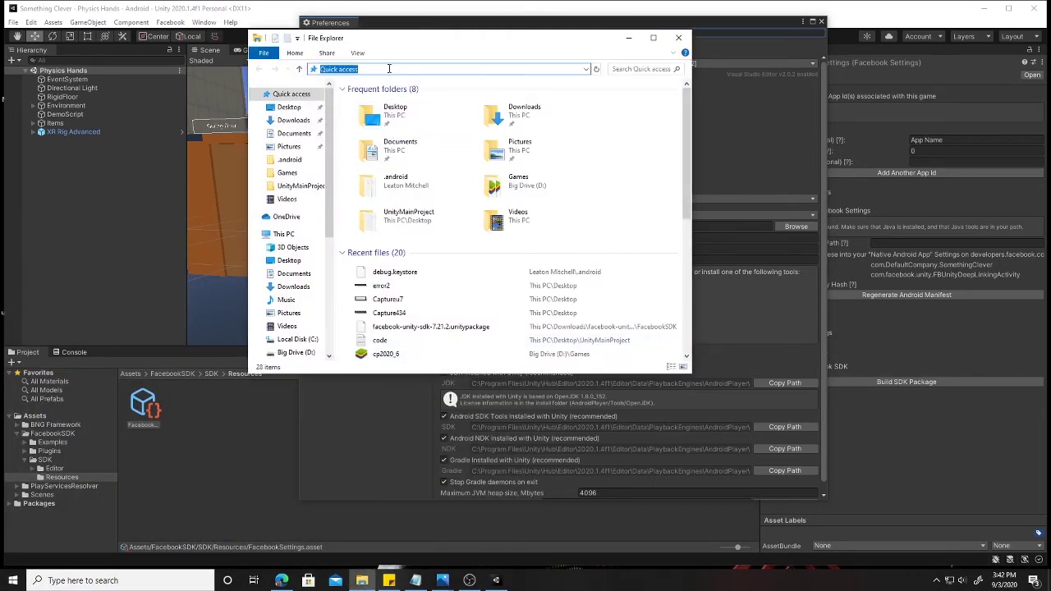
text(C:\Program Files\Unity\Hub\Editor\2020.1.4f1\Editor\Data\PlaybackEngines\AndroidPlayer\OpenJDK)
key(Return)
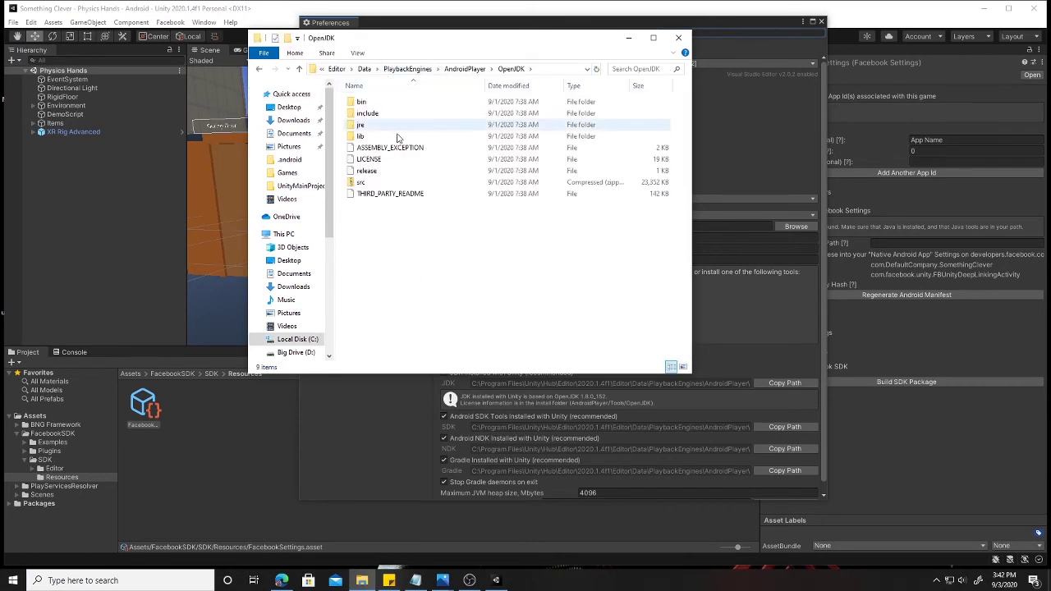
double_click(361, 102)
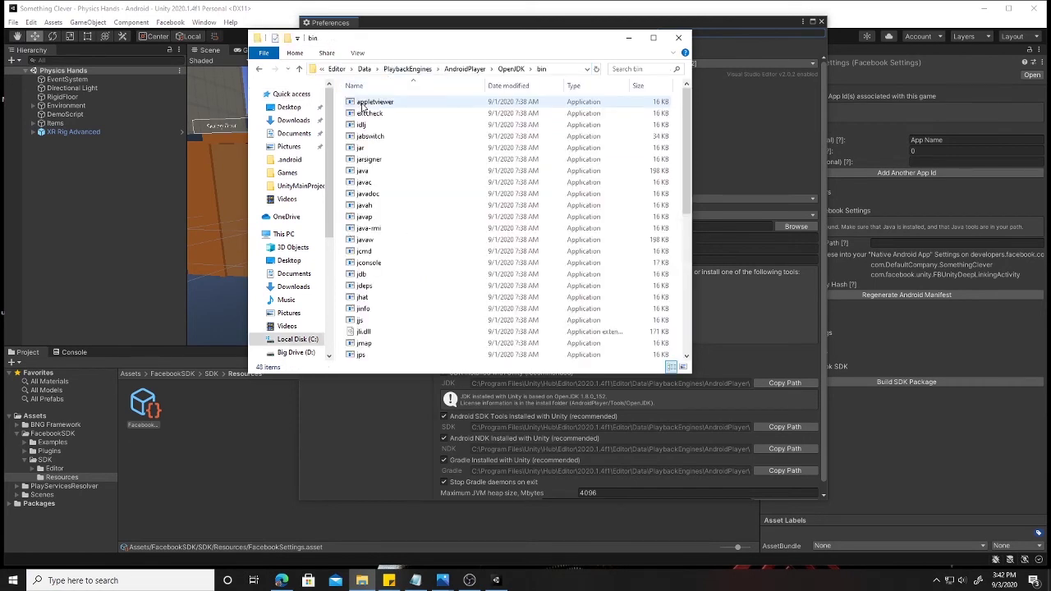
scroll(394, 220, down, 4)
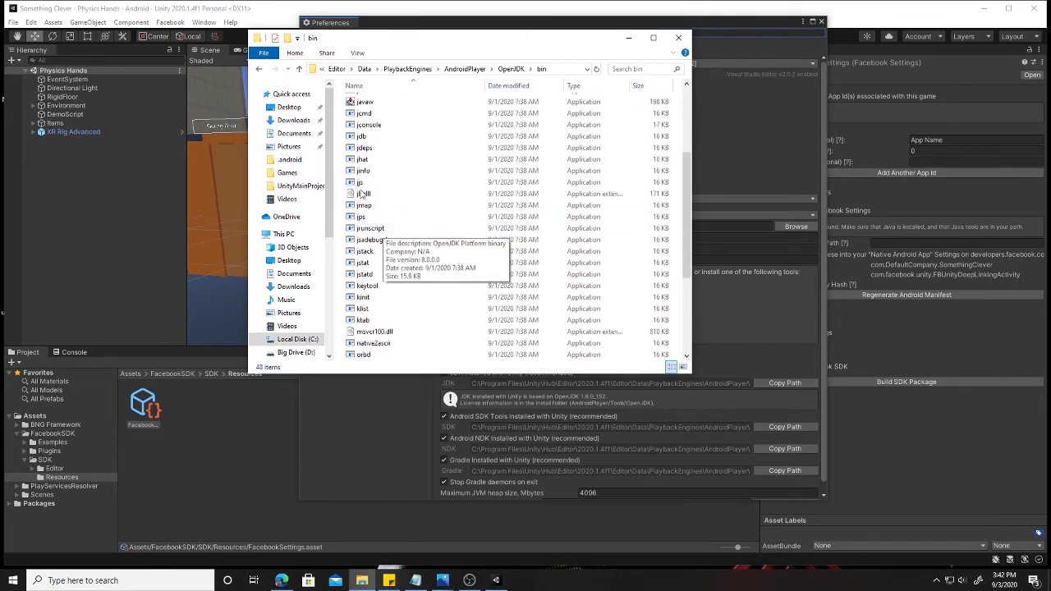
click(366, 286)
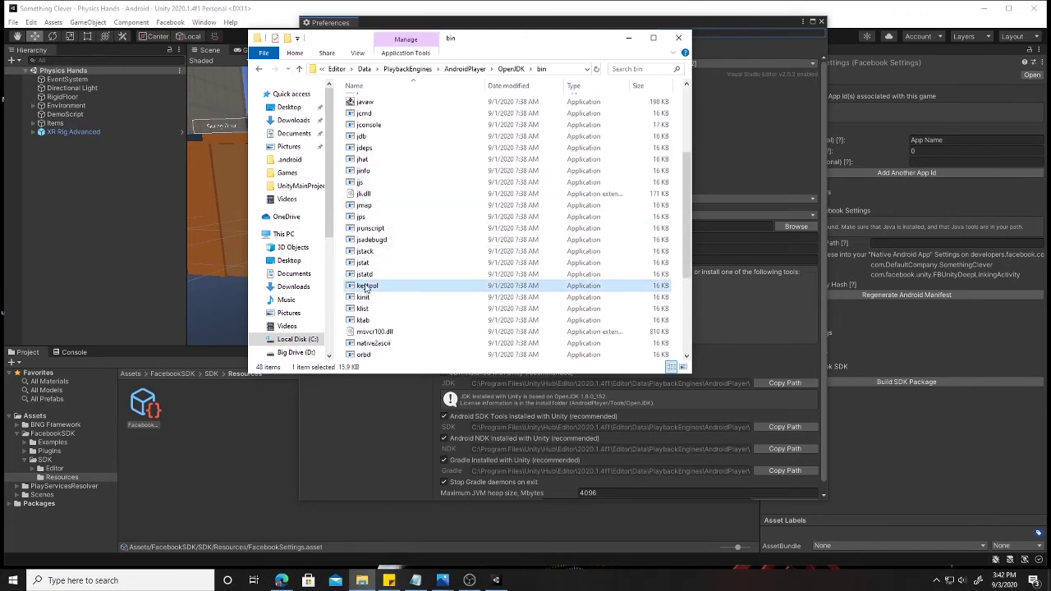
scroll(423, 149, up, 4)
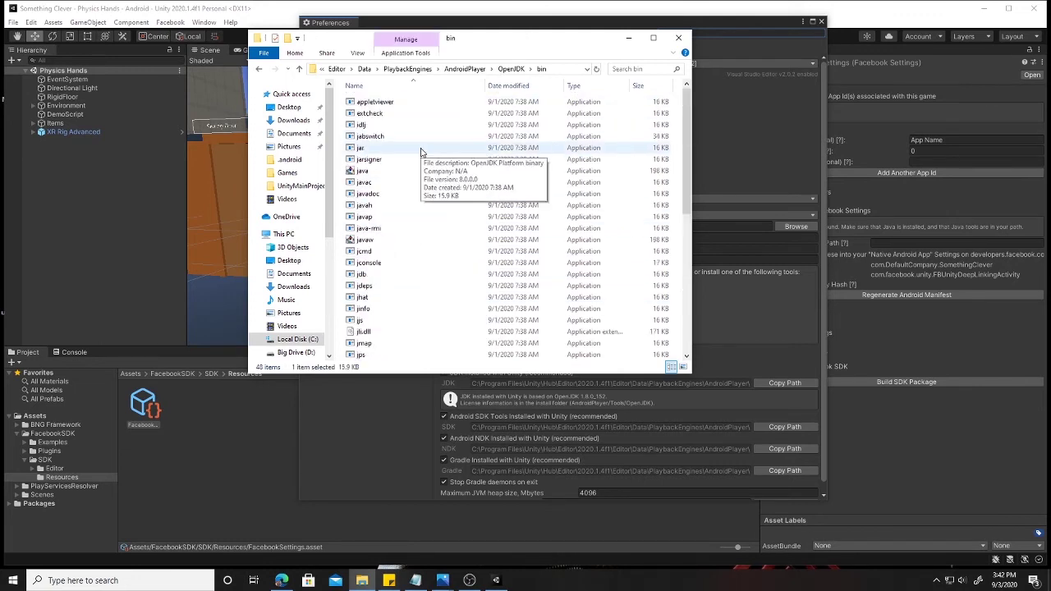
- Copy the OpenJDK bin folder's full path from the address bar
click(519, 69)
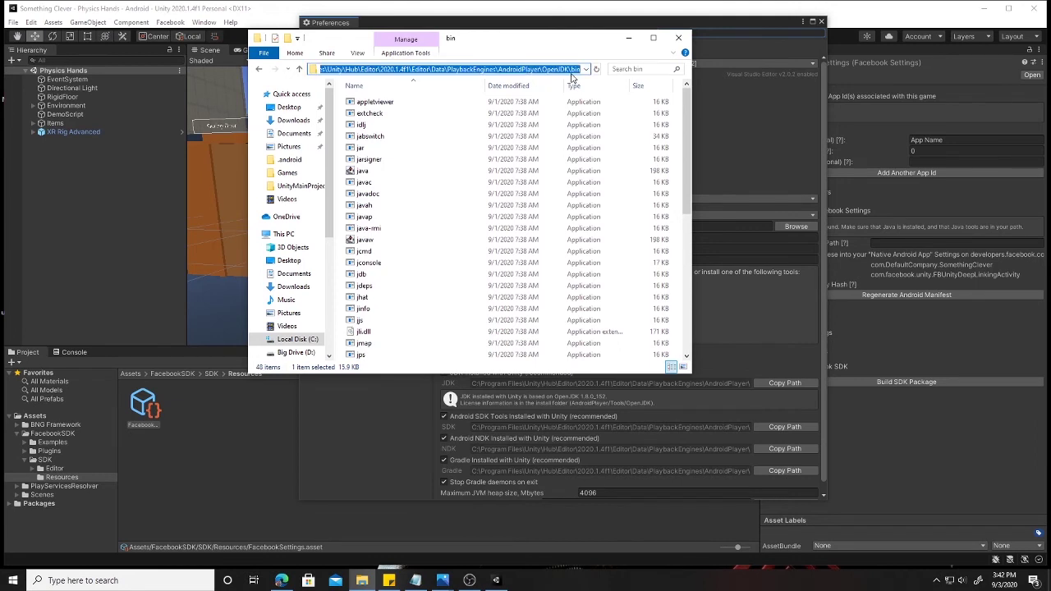
right_click(551, 72)
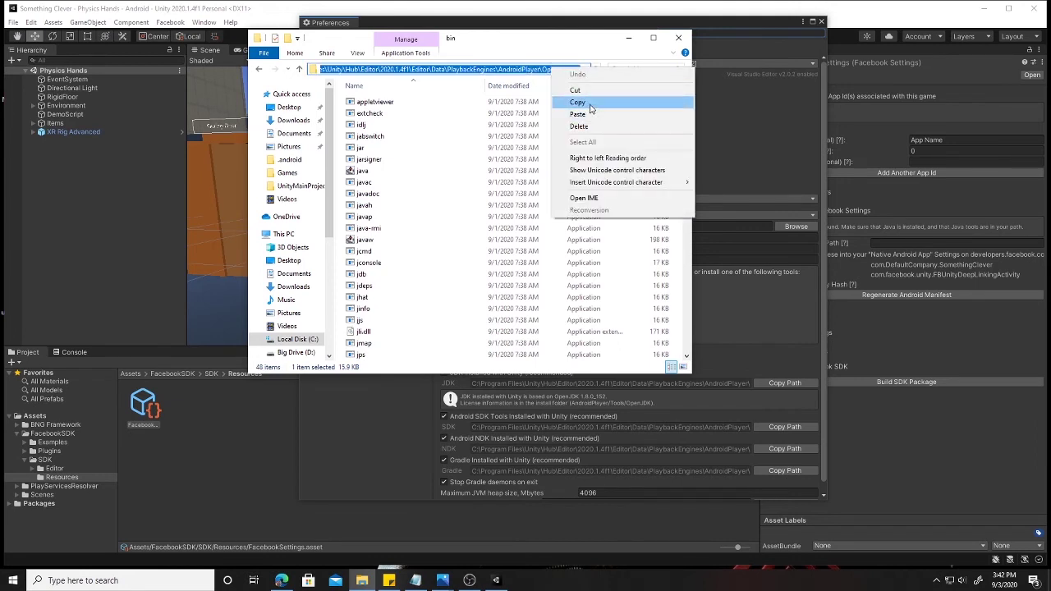
click(624, 106)
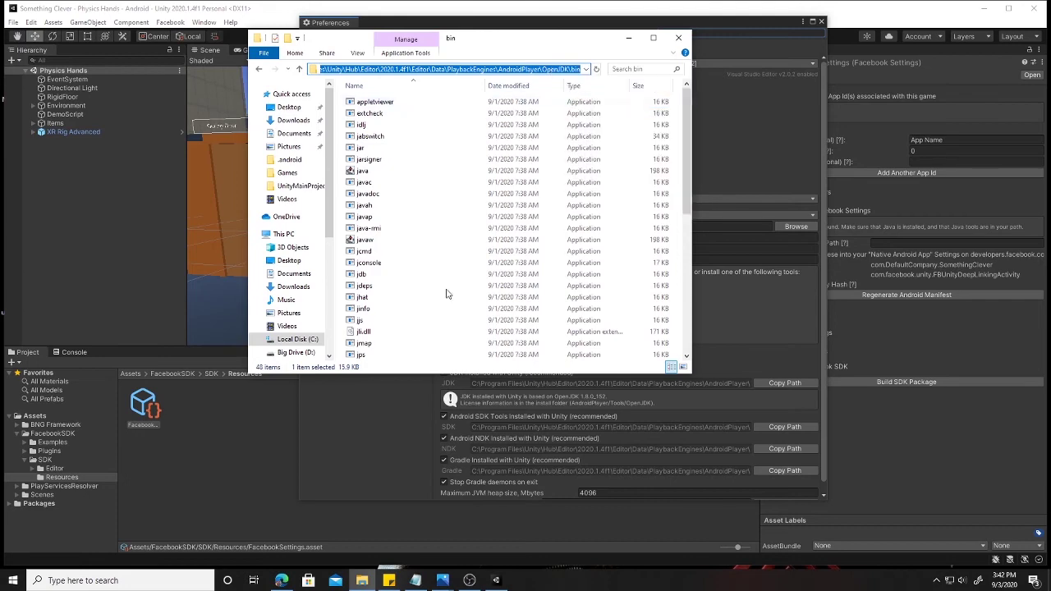
- Reopen System Properties via a 'va' search and start editing the system Path
click(13, 580)
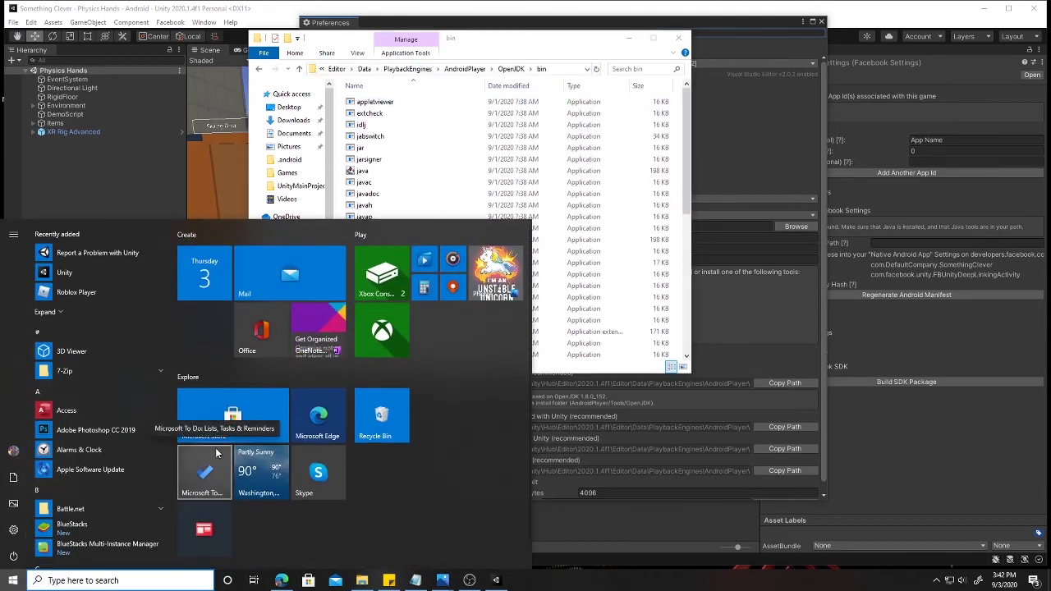
text(va)
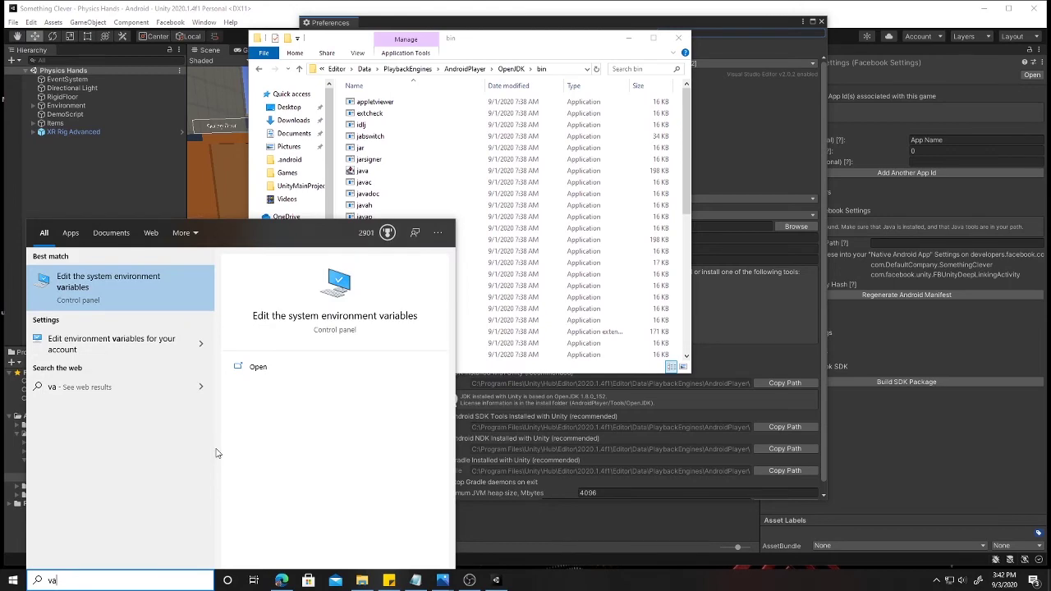
click(103, 281)
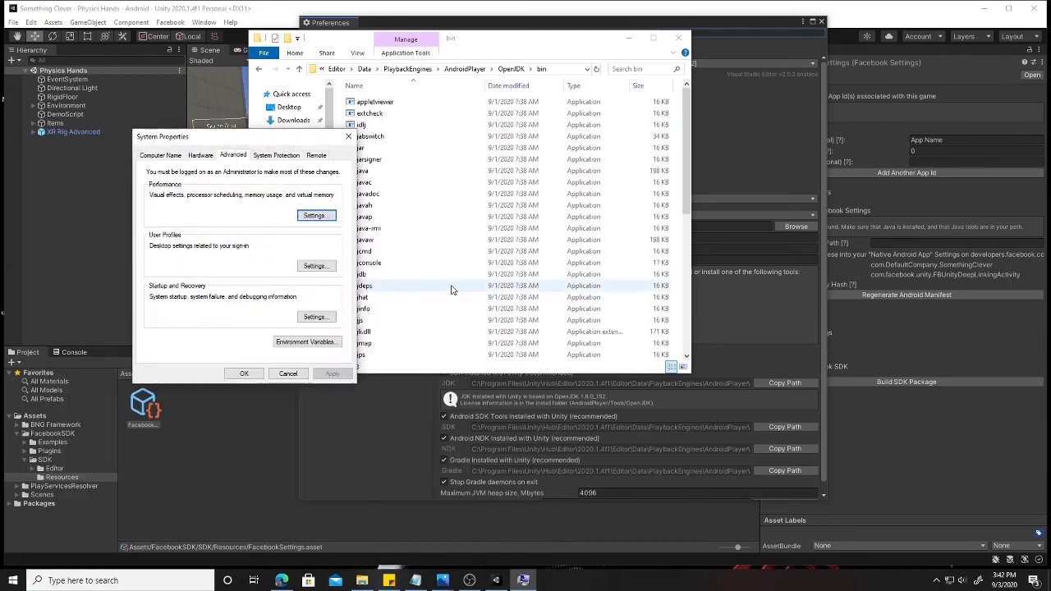
click(304, 343)
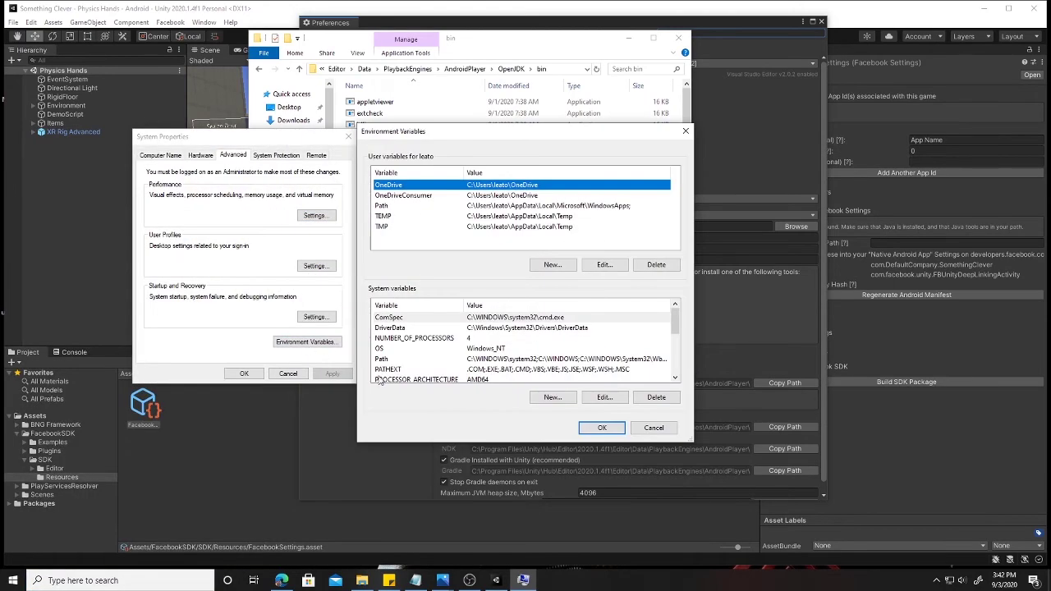
scroll(493, 345, down, 1)
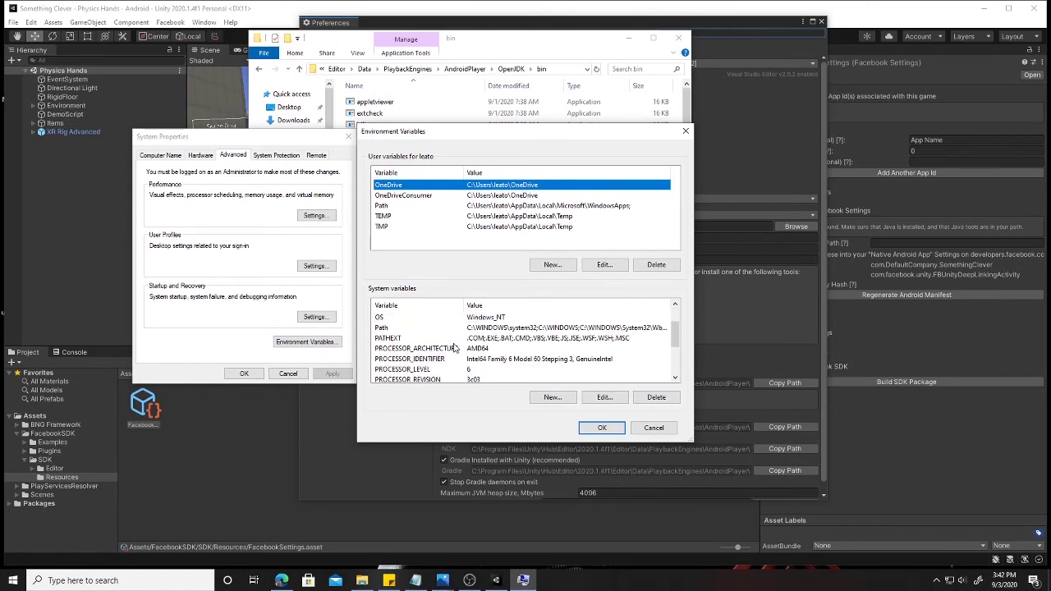
click(390, 329)
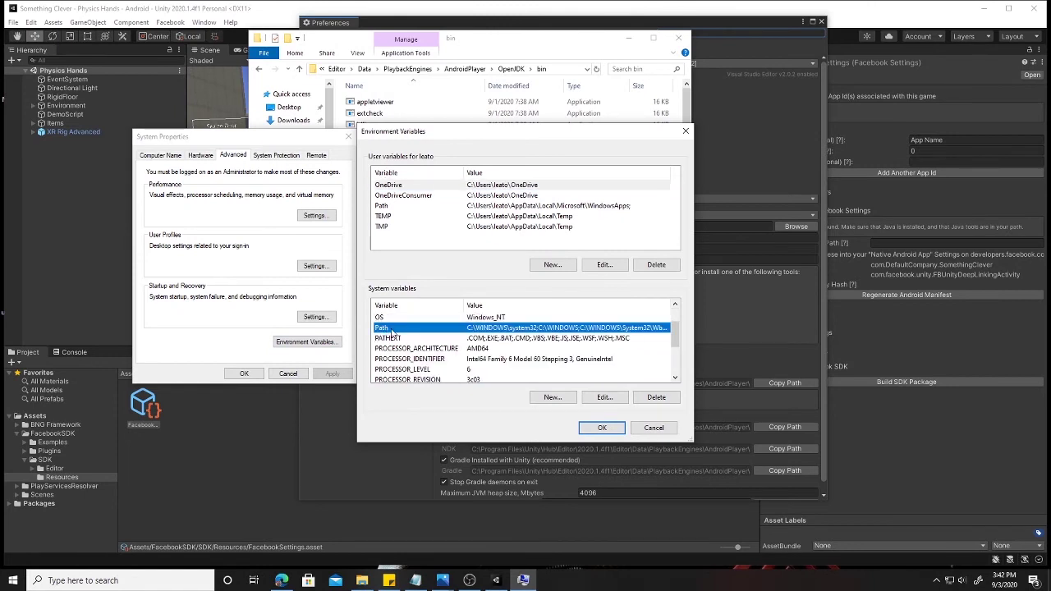
click(604, 397)
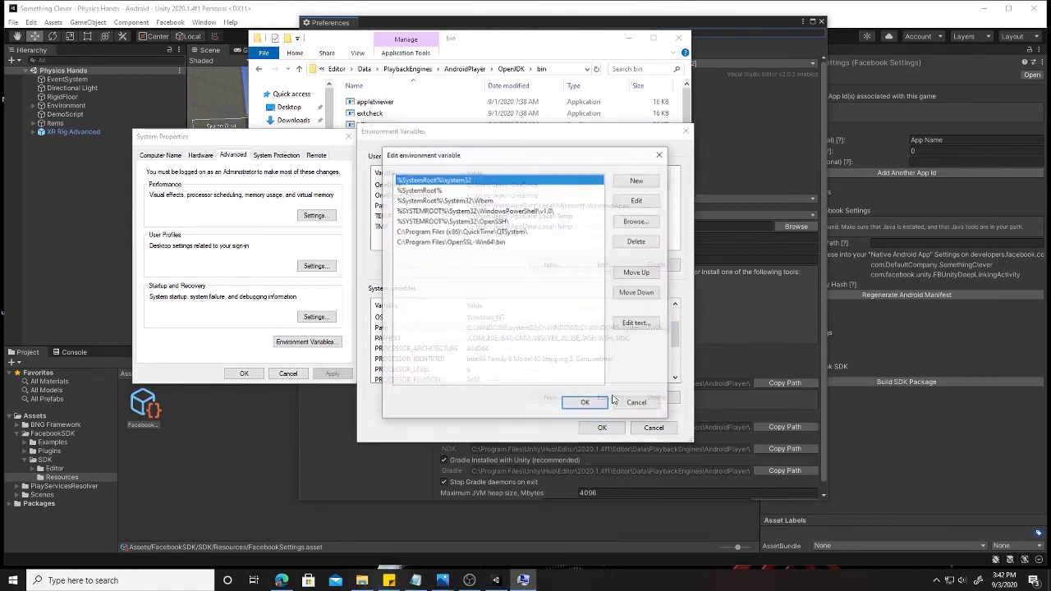
- Add the Unity OpenJDK bin path as a new Path entry
click(638, 182)
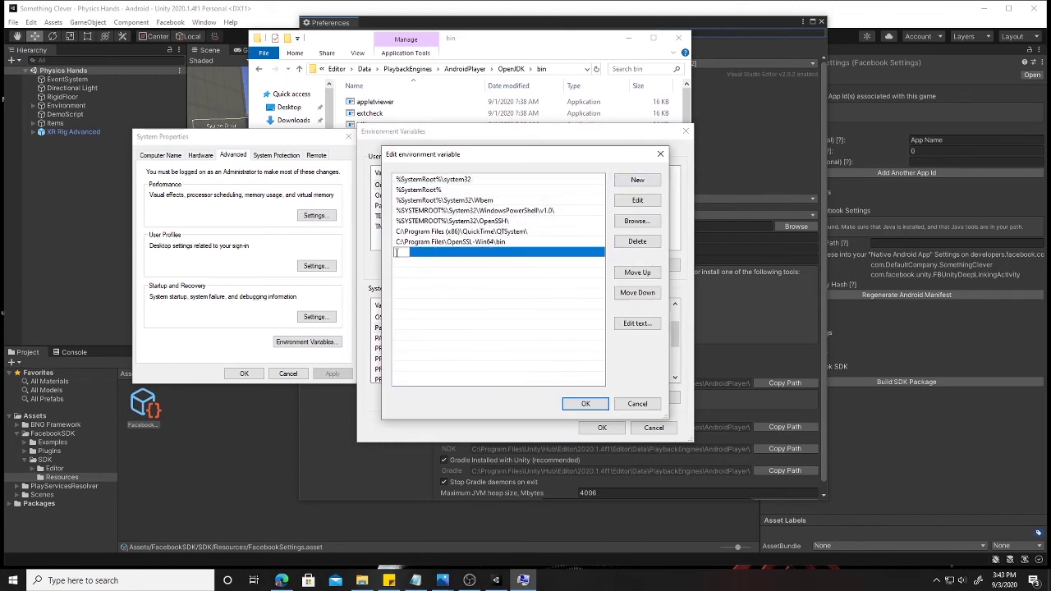
key(ctrl+v)
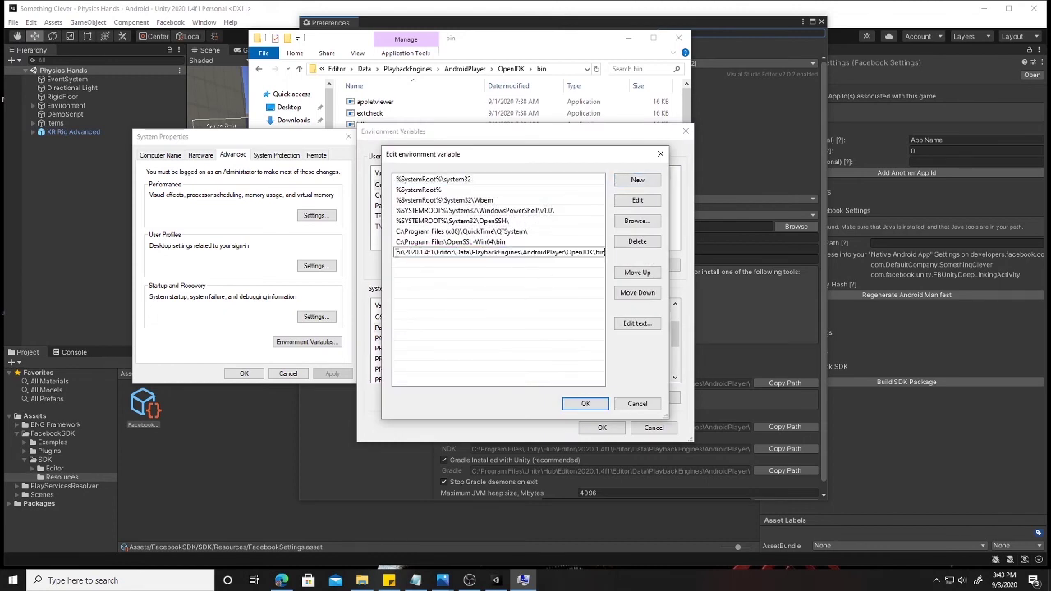
click(586, 403)
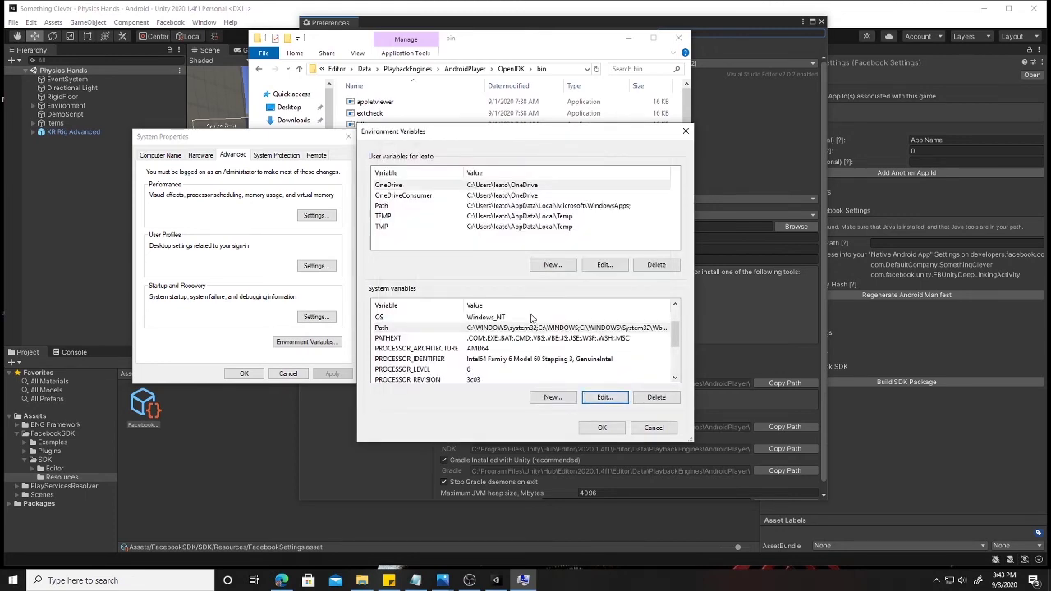
- Reopen Path to verify the full OpenJDK bin entry, then save Path
click(392, 329)
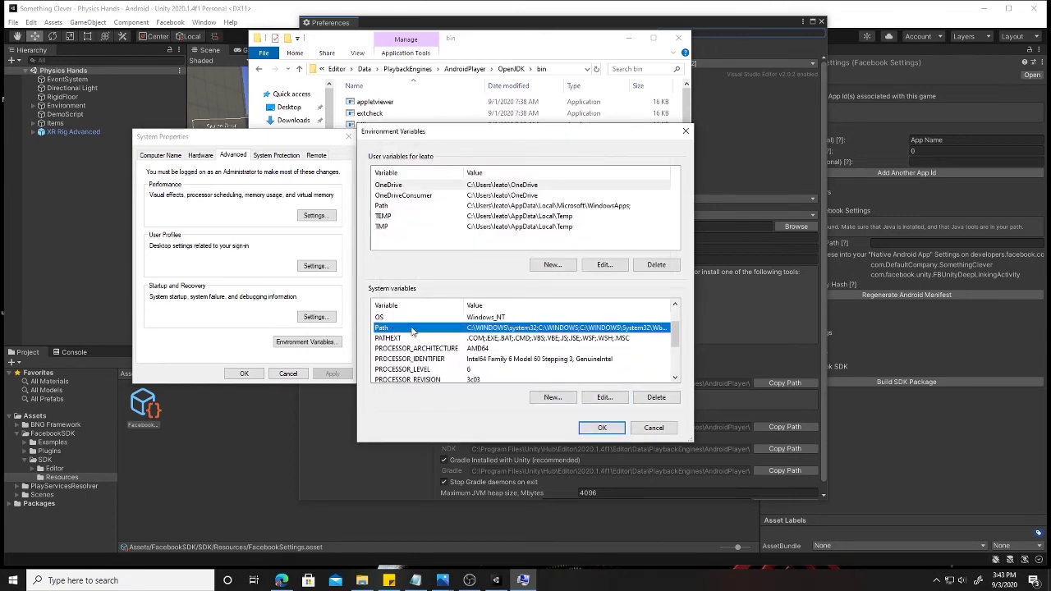
double_click(410, 329)
click(573, 253)
click(572, 253)
drag(572, 253, 631, 260)
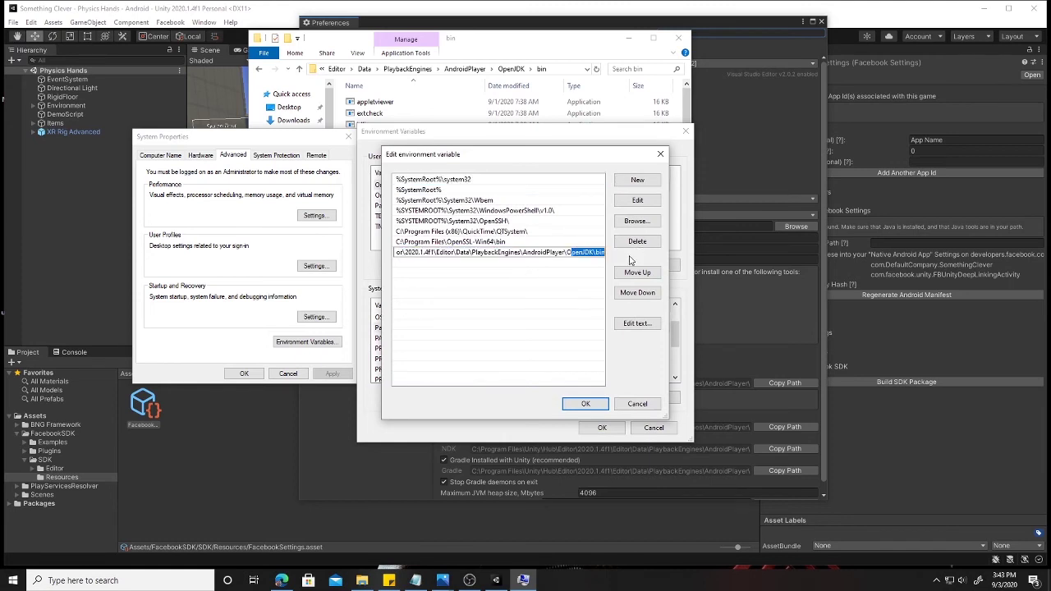
click(547, 282)
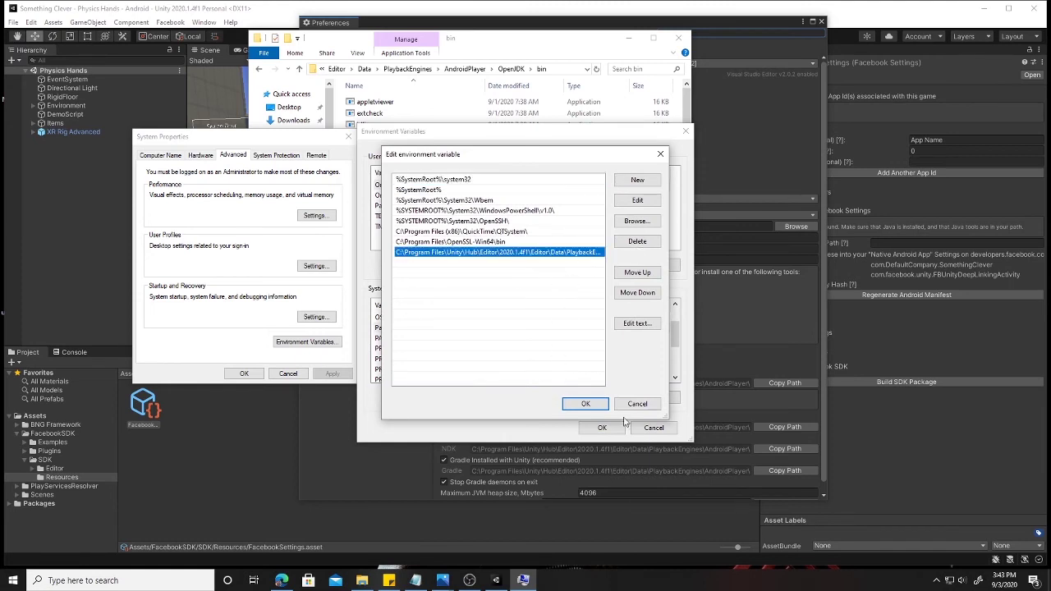
click(585, 403)
- Close Environment Variables, then reopen it after reading the JAVA_HOME warning
click(602, 428)
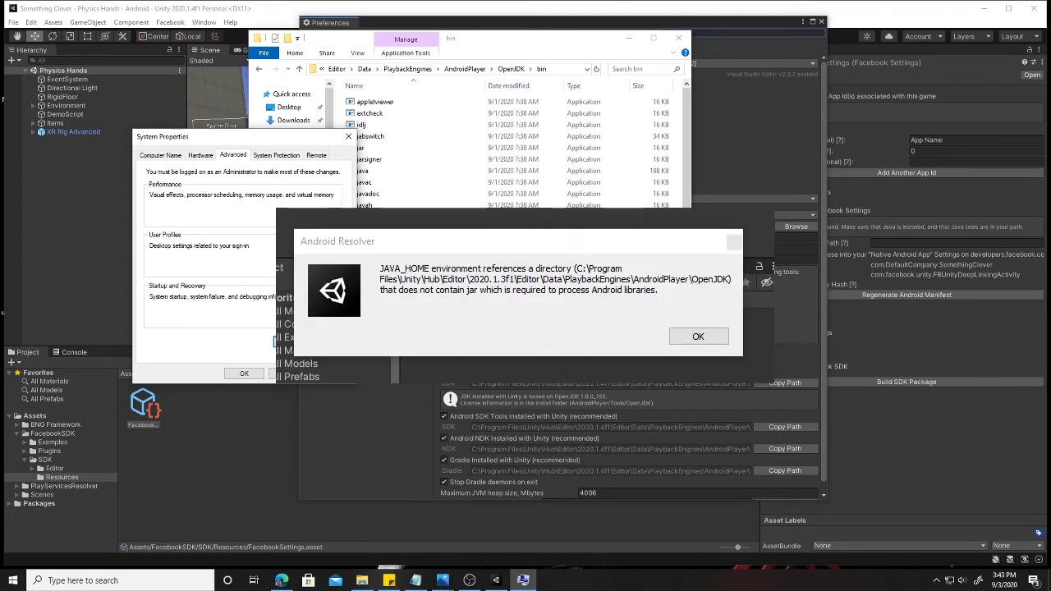
click(277, 342)
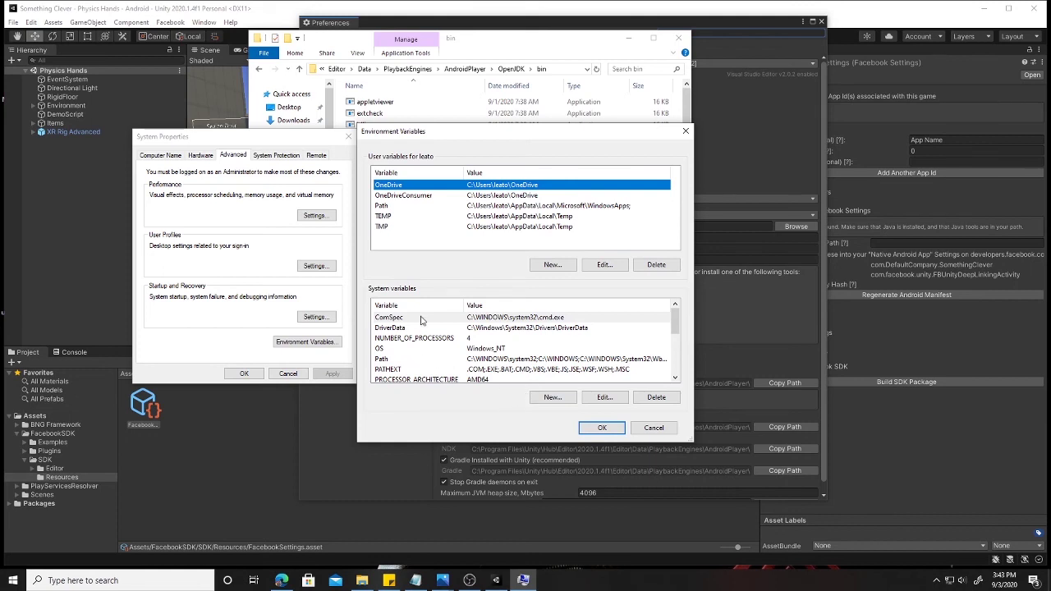
- Add a JAVA_HOME system variable set to Unity's OpenJDK folder (without \bin) and confirm the dialogs
click(400, 360)
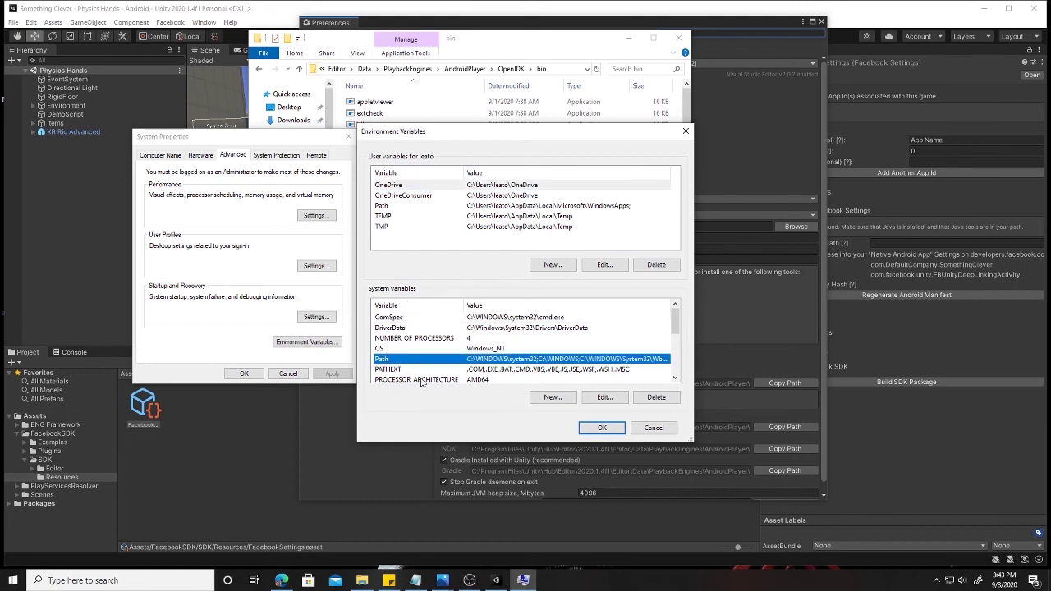
click(546, 400)
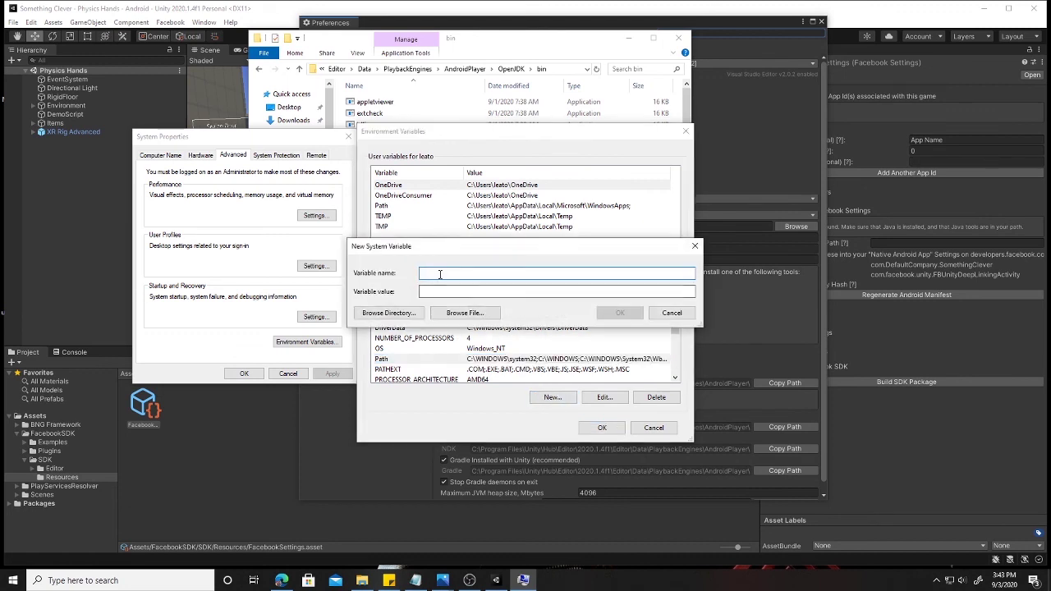
text(JAVA_HOME)
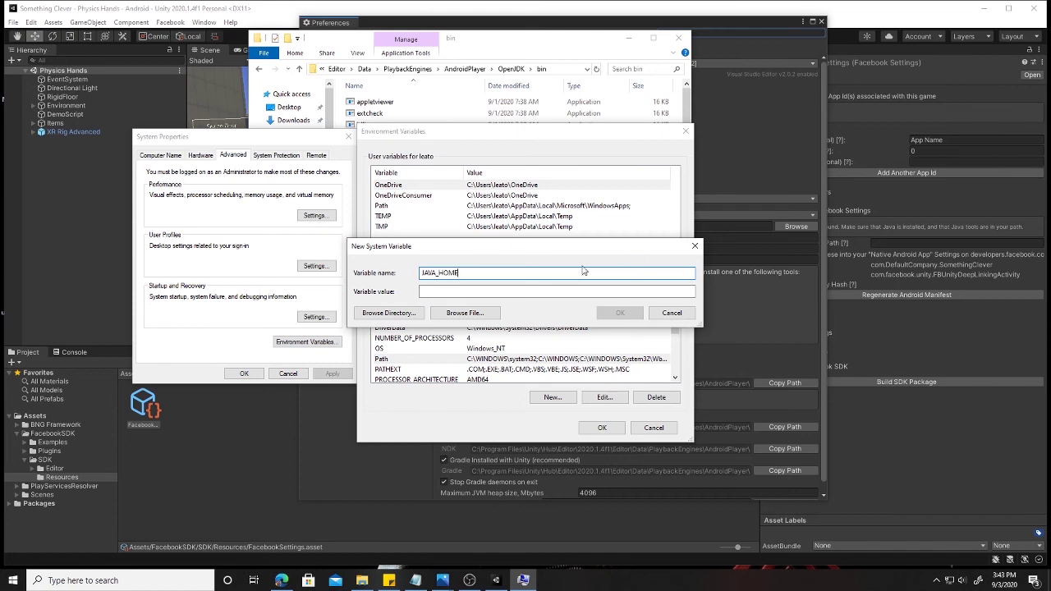
click(444, 293)
text(C:\Program Files\Unity\Hub\Editor\2020.1.4f1\Editor\Data\PlaybackEngines\AndroidPlayer\OpenJDK\bin)
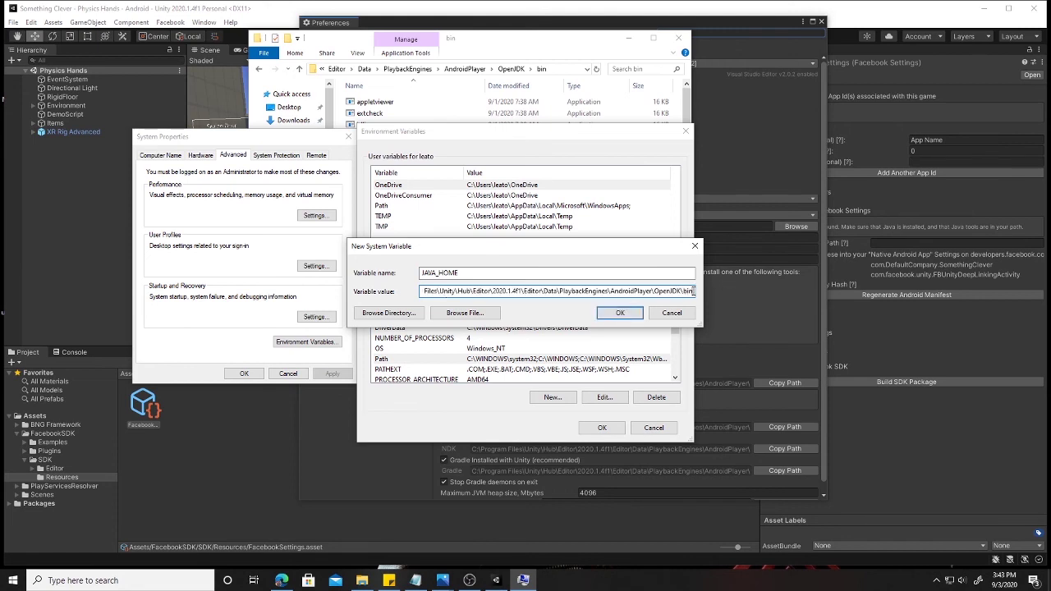
key(BackSpace)
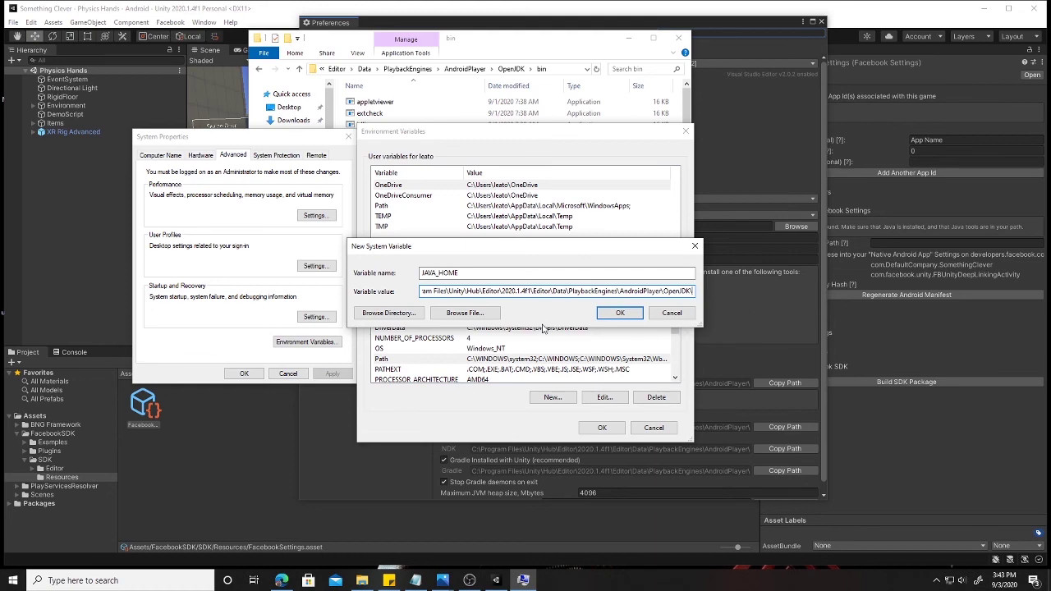
click(620, 313)
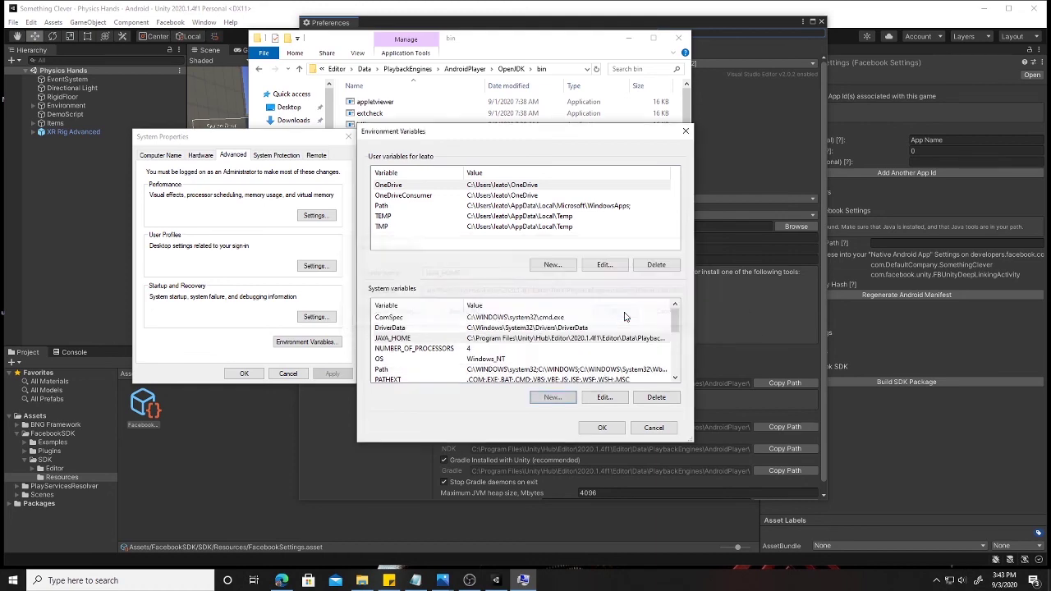
click(604, 427)
- Close System Properties, the OpenJDK bin folder window and the Unity Preferences
click(232, 375)
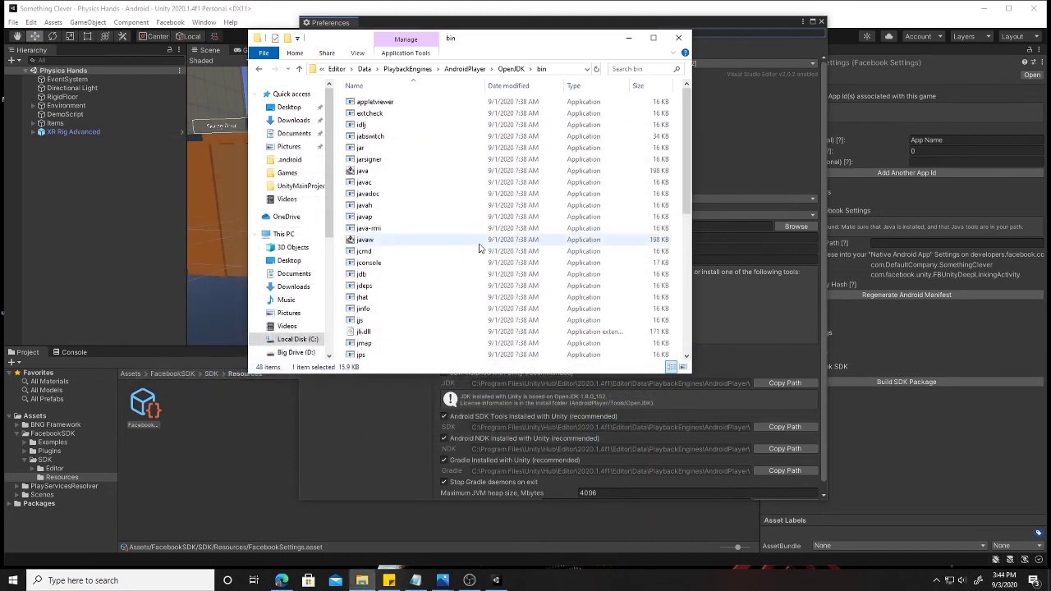
click(678, 38)
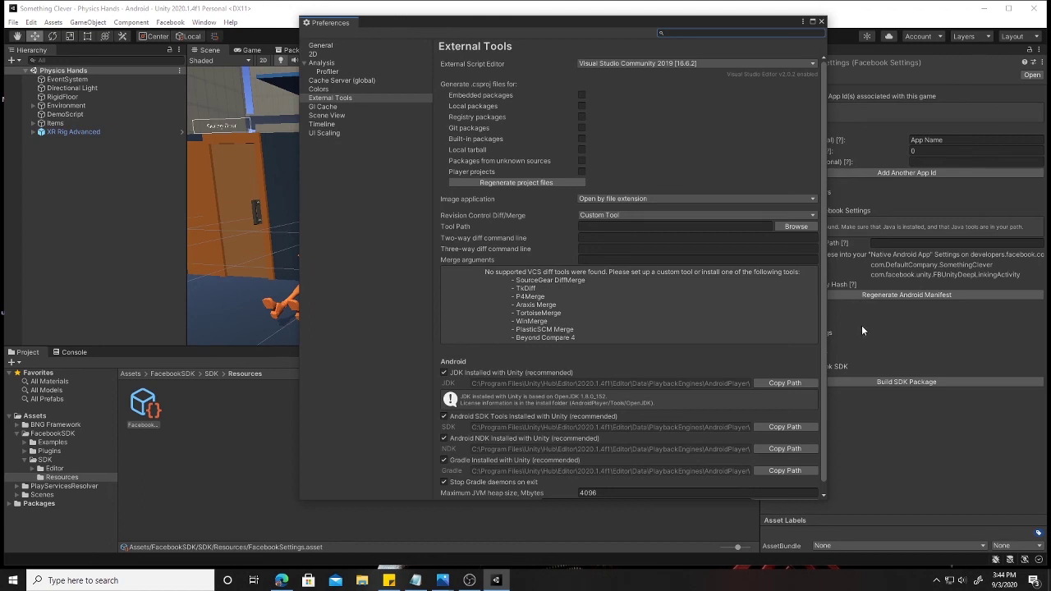
click(821, 21)
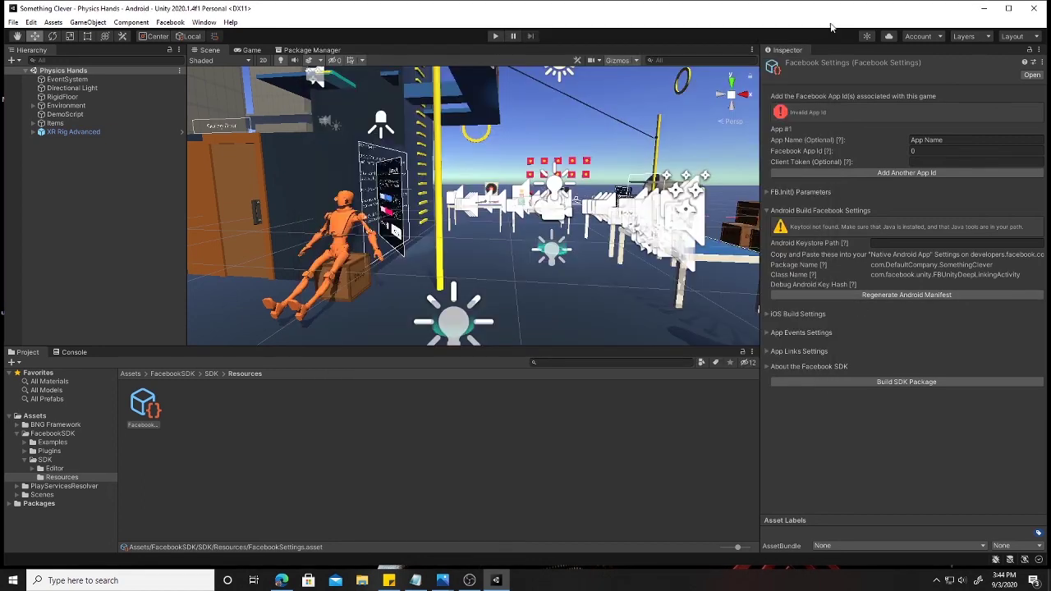
- Close the Unity editor and quit Unity Hub from the system tray
click(1037, 10)
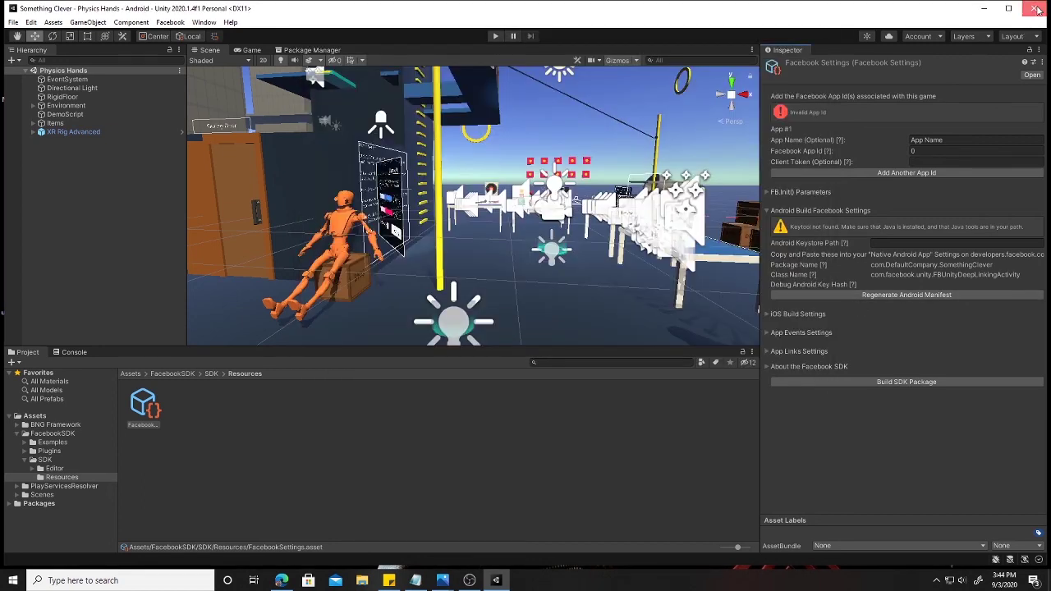
click(938, 580)
right_click(939, 536)
click(959, 528)
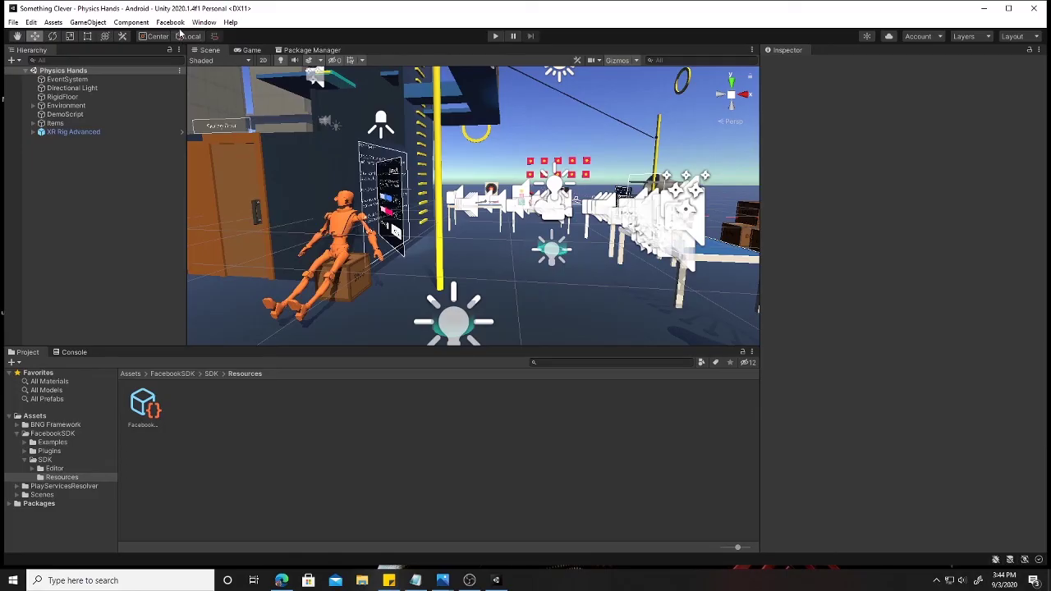
- Show the Facebook Settings to confirm the Debug Android Key Hash, then check the Console for errors
click(171, 22)
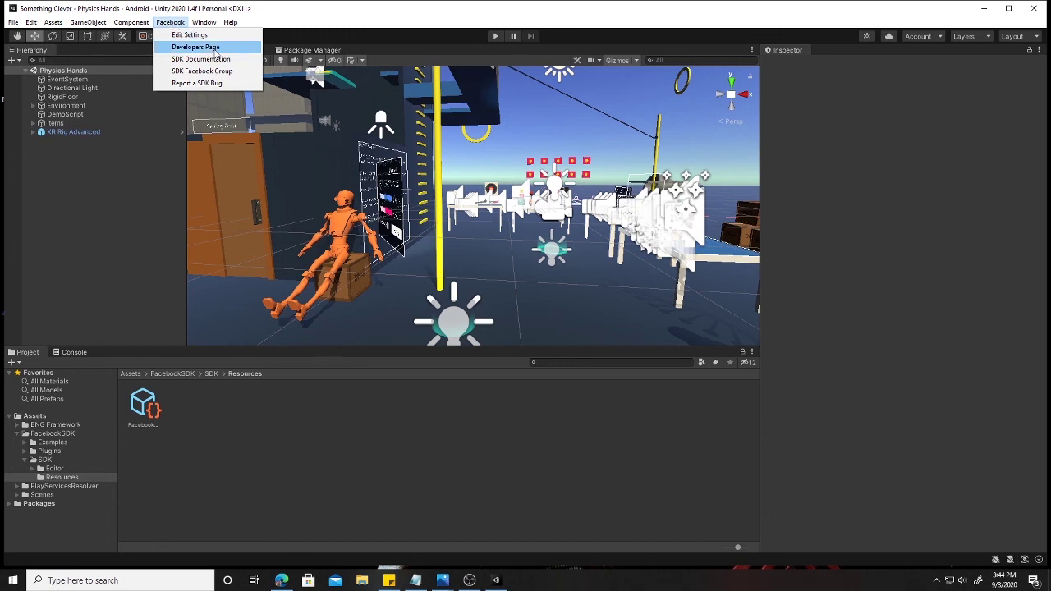
click(186, 35)
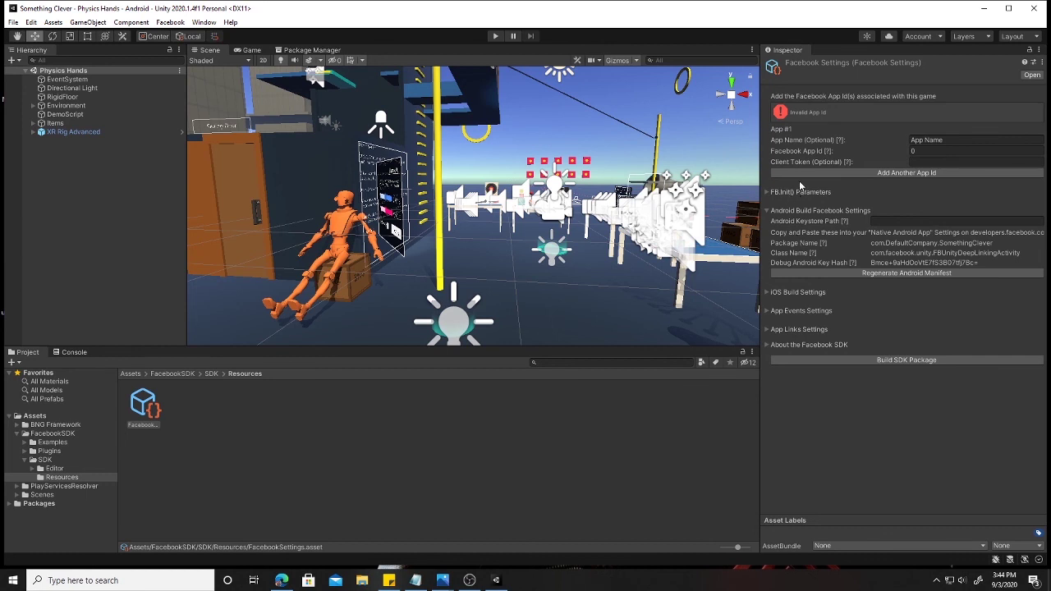
click(73, 353)
click(27, 352)
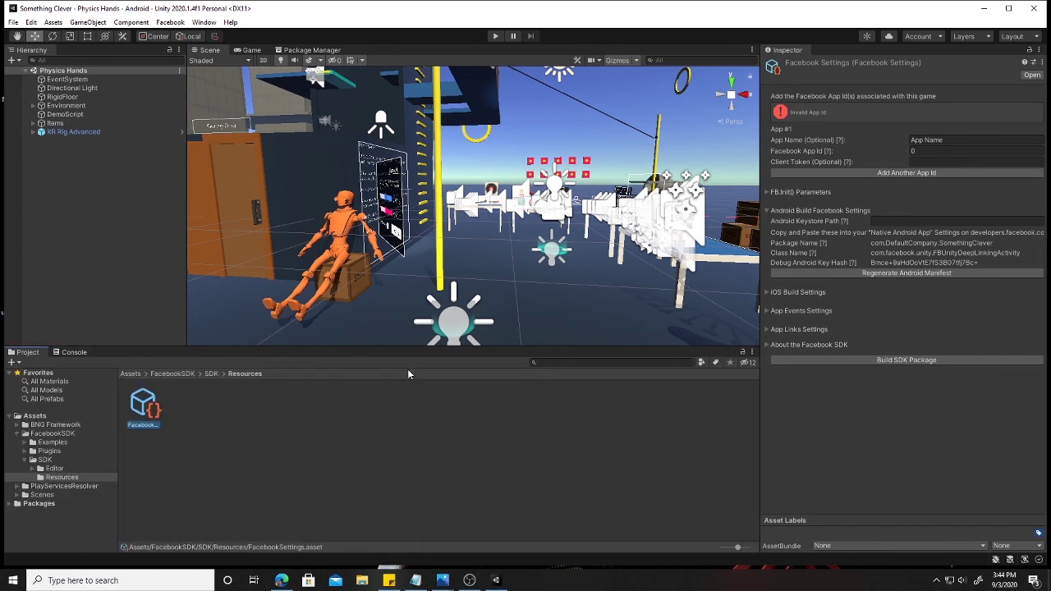